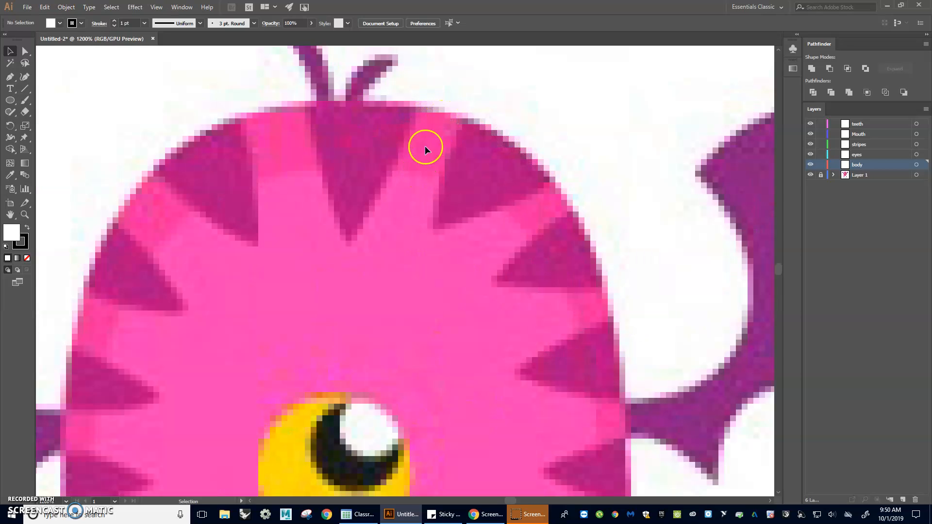
Step: With the fill set to None, draw an ellipse about 1.32 by 1.86 in centred over the monster's body on the body layer
scroll(423, 162, down, 1)
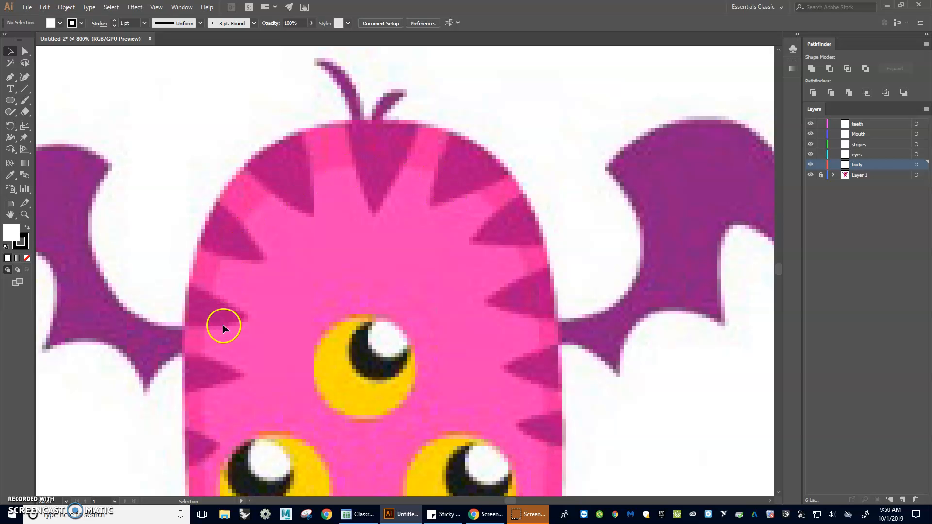
scroll(497, 296, down, 4)
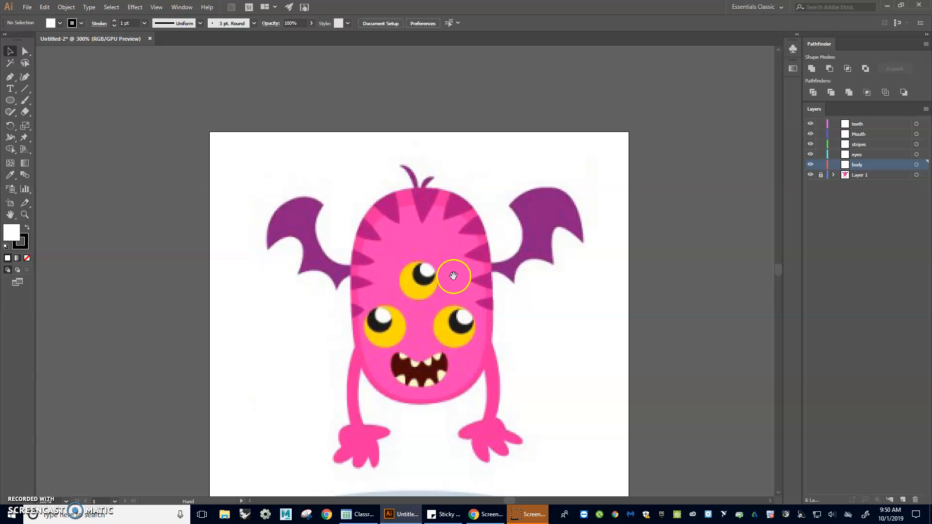
drag(453, 276, 440, 213)
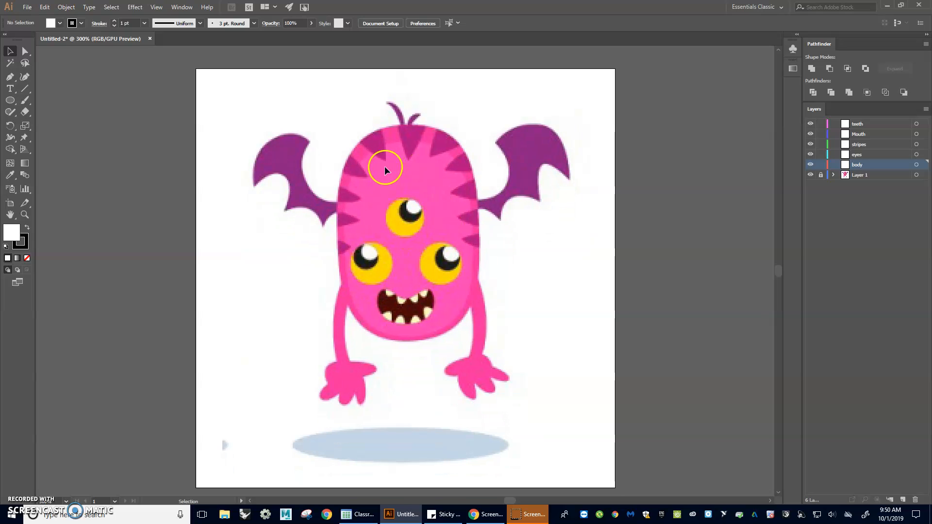
click(60, 24)
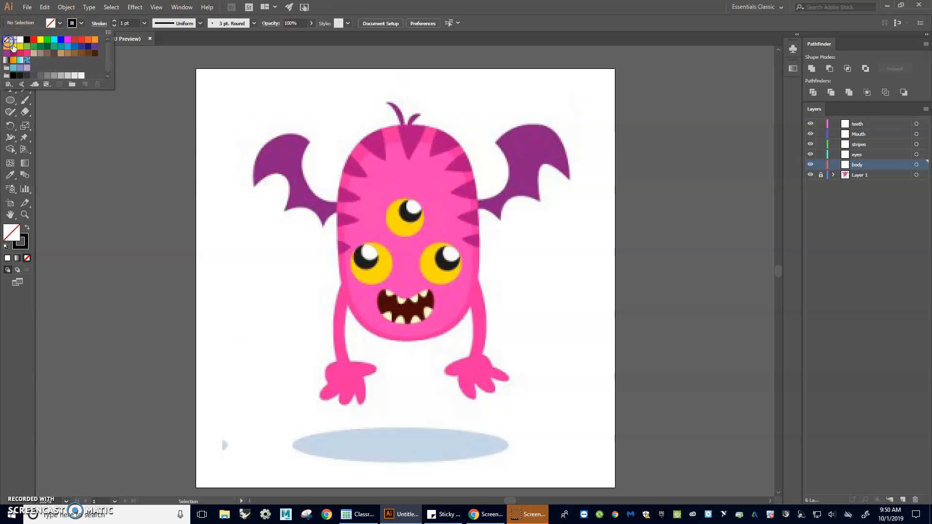
click(152, 185)
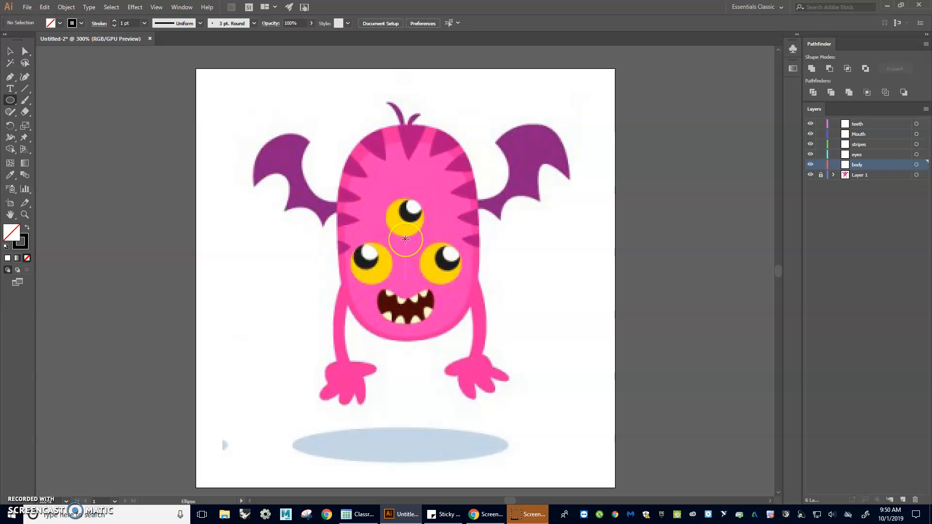
mouse_move(406, 240)
mouse_down()
mouse_move(433, 342)
mouse_move(475, 337)
mouse_up()
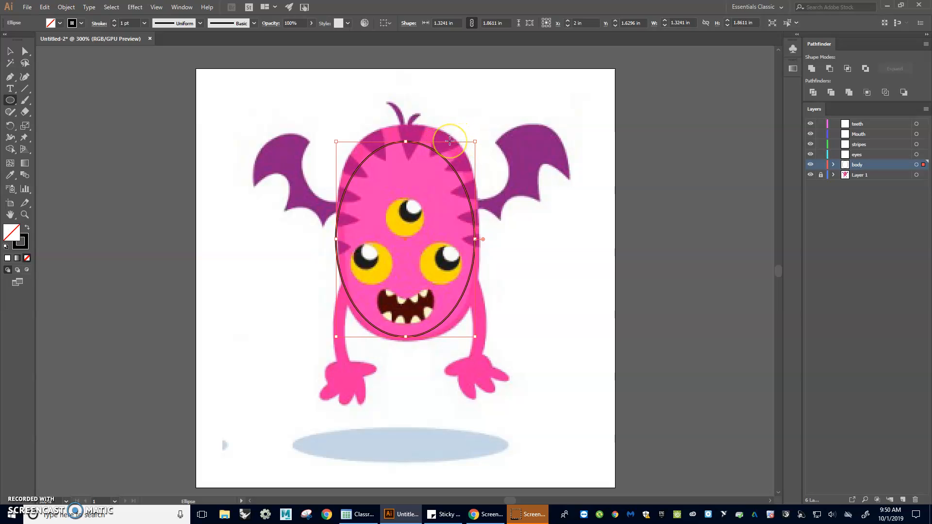
Step: Change the body layer's colour to Dark Blue
click(906, 165)
drag(743, 105, 654, 103)
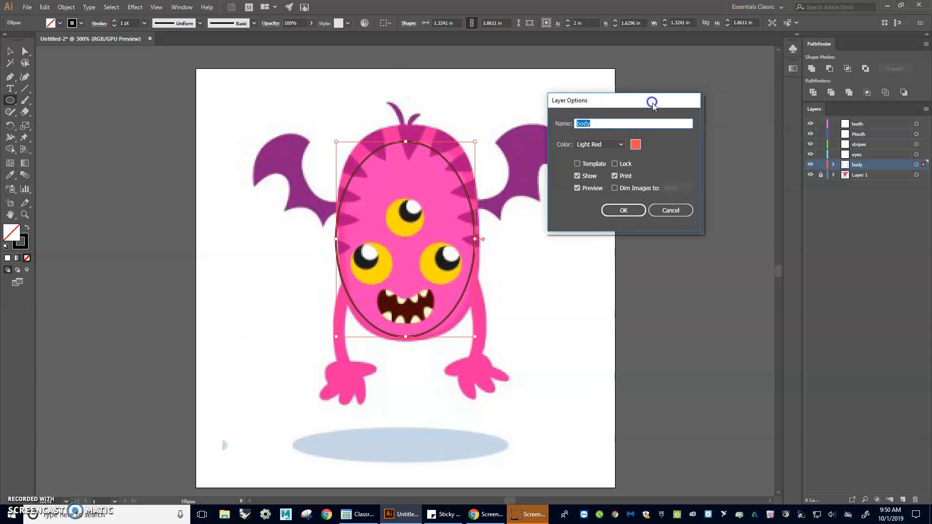
click(612, 144)
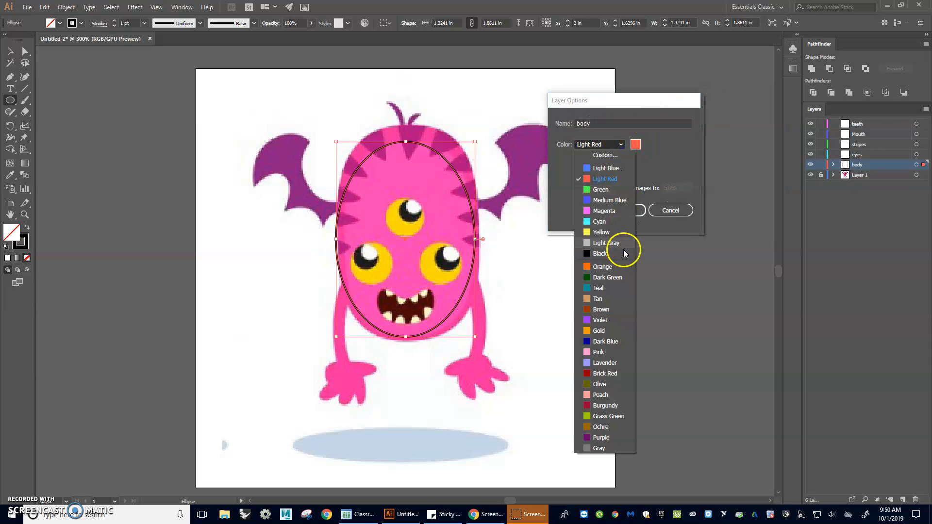
click(610, 339)
click(634, 227)
click(629, 210)
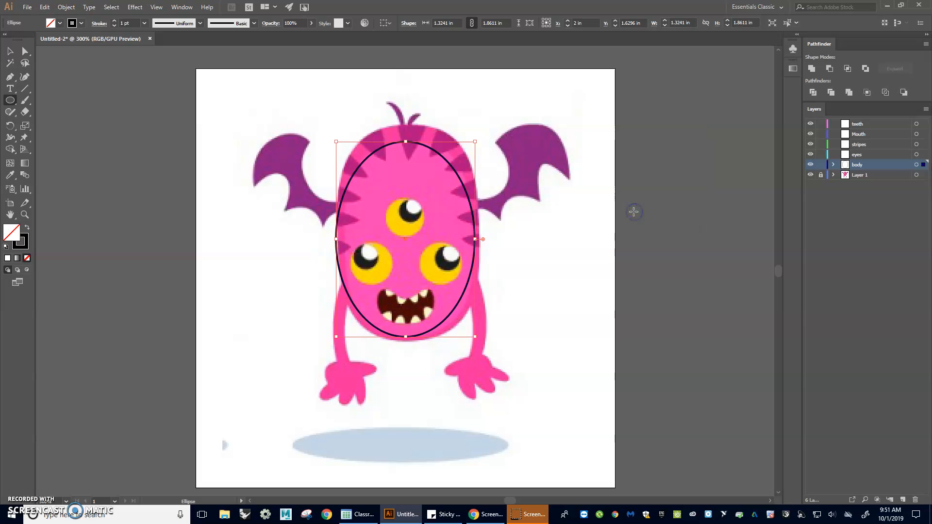
Step: Move the ellipse's four anchor points onto the top, bottom and side edges of the monster's body
click(25, 50)
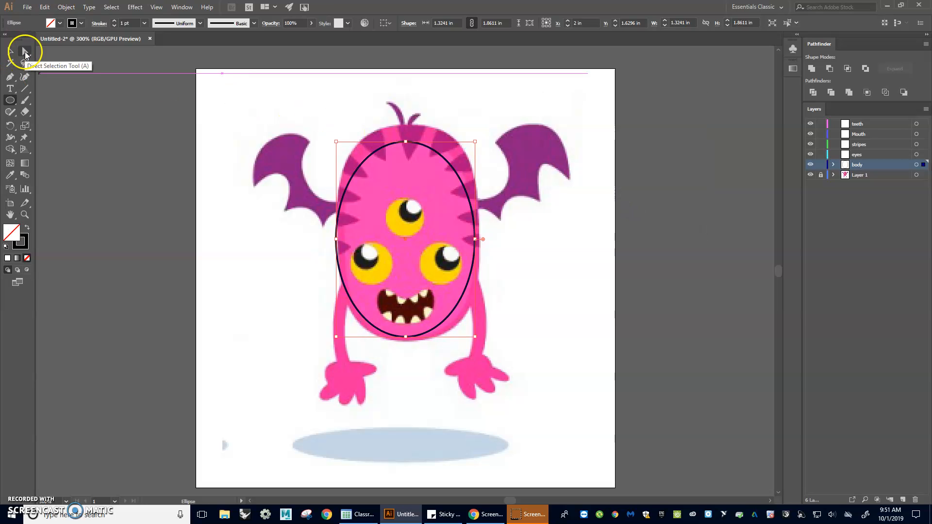
scroll(306, 190, up, 1)
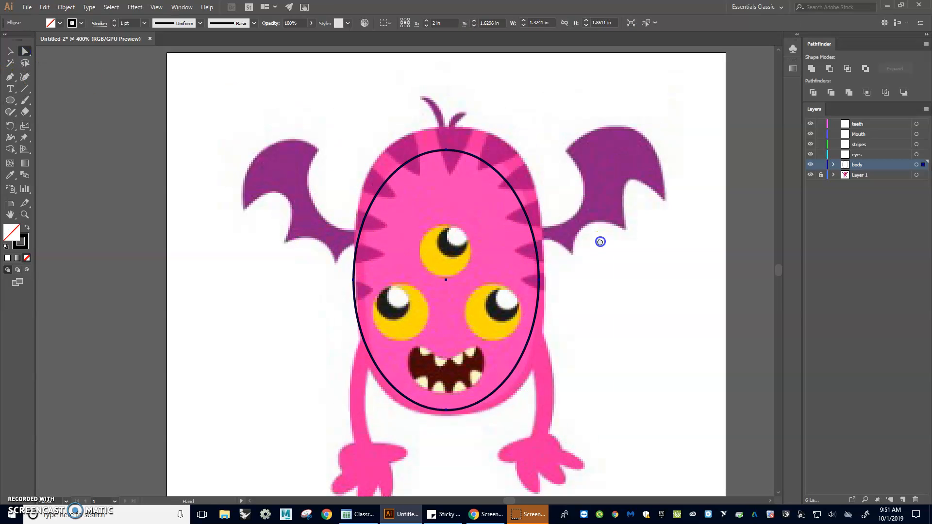
click(446, 151)
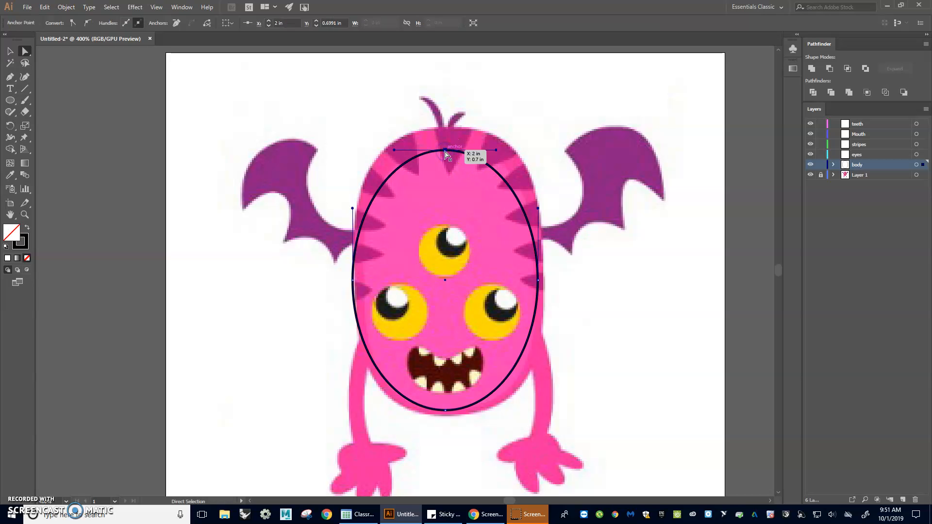
drag(446, 152, 448, 128)
click(446, 411)
drag(446, 411, 450, 417)
click(539, 281)
drag(540, 281, 544, 281)
drag(353, 280, 355, 275)
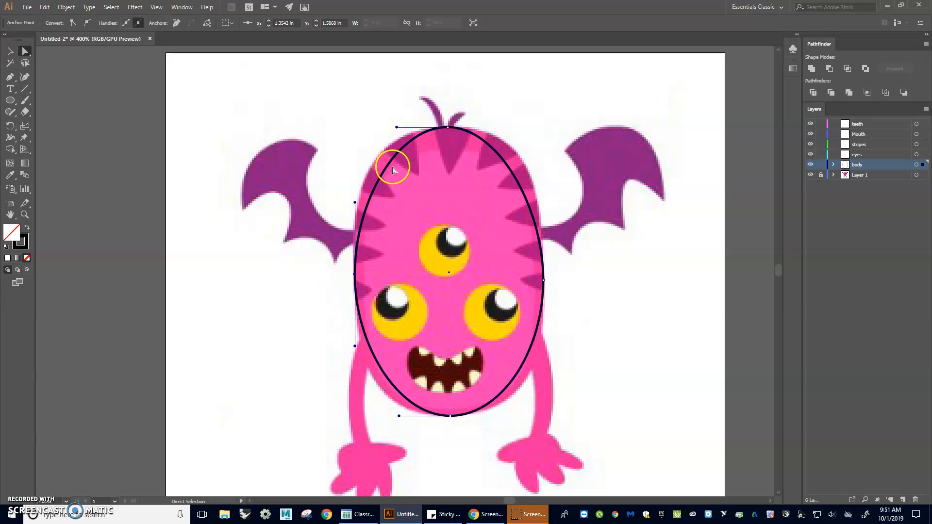
Step: Lengthen both handles of the outline's top anchor so the upper curves follow the monster's head
click(447, 128)
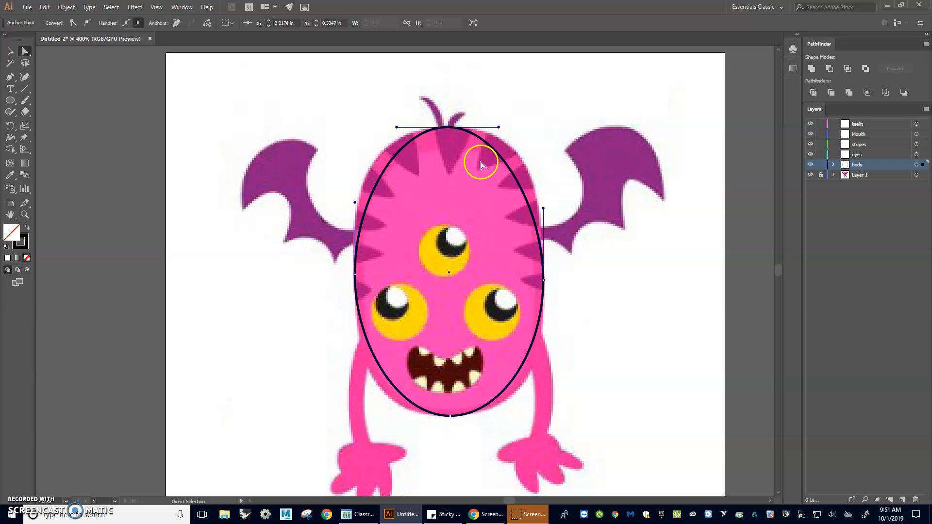
drag(497, 128, 544, 127)
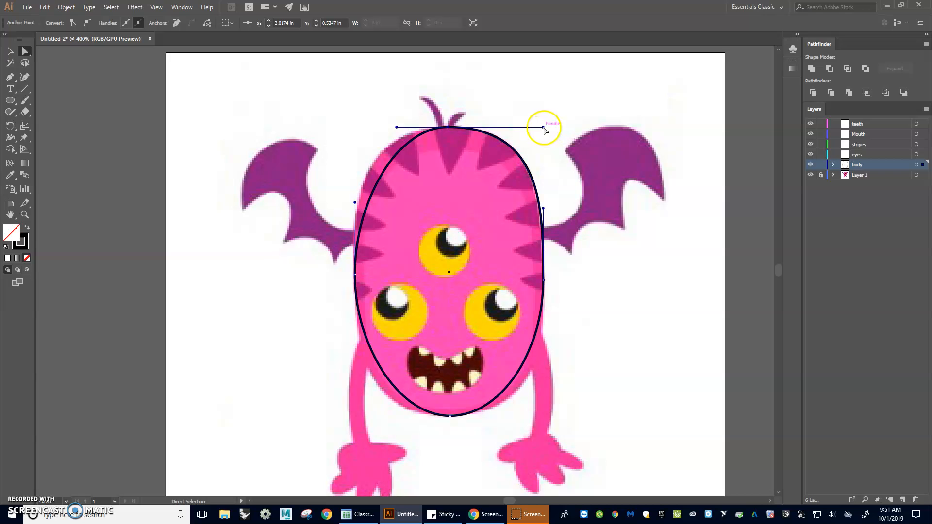
drag(544, 127, 540, 127)
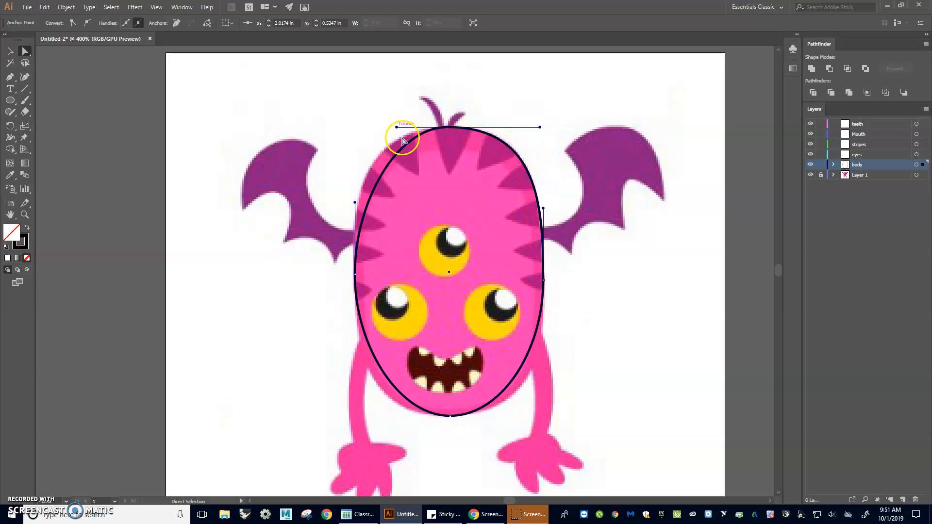
drag(396, 127, 359, 129)
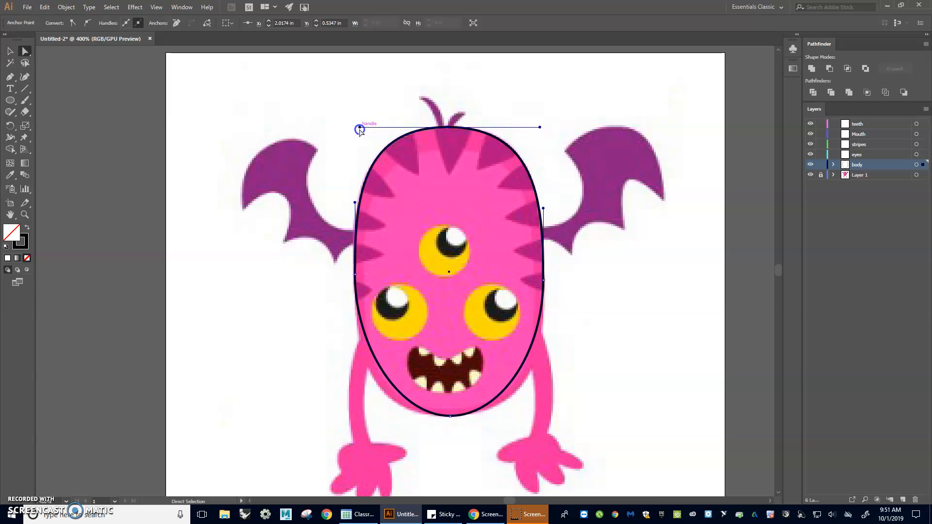
Step: Lengthen the bottom anchor's handles and the side anchors' lower handles so the outline follows the lower body
click(450, 416)
drag(503, 416, 522, 416)
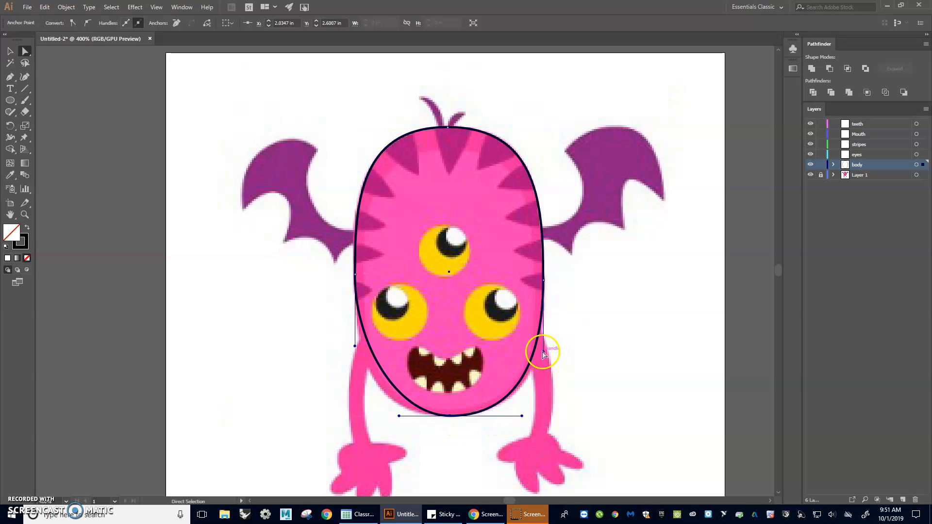
drag(544, 353, 543, 365)
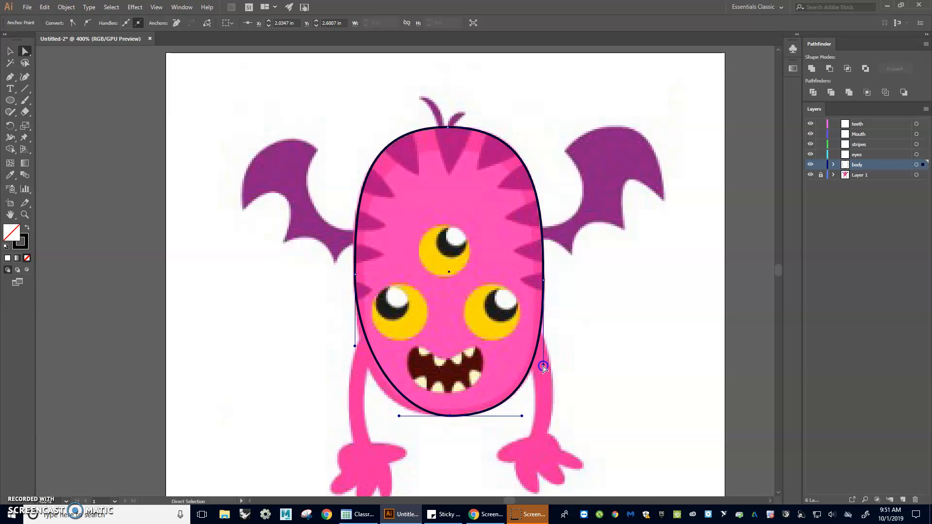
drag(399, 417, 371, 416)
click(355, 346)
drag(355, 347, 356, 358)
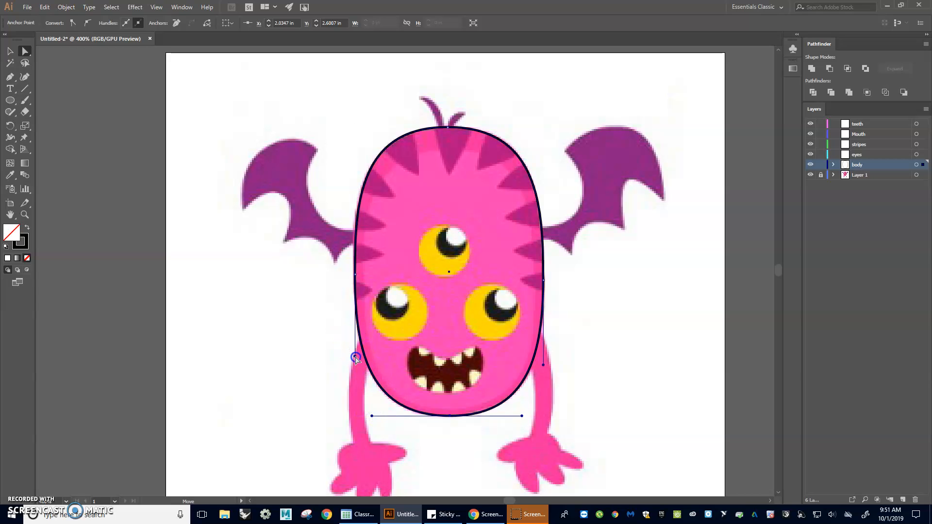
click(9, 51)
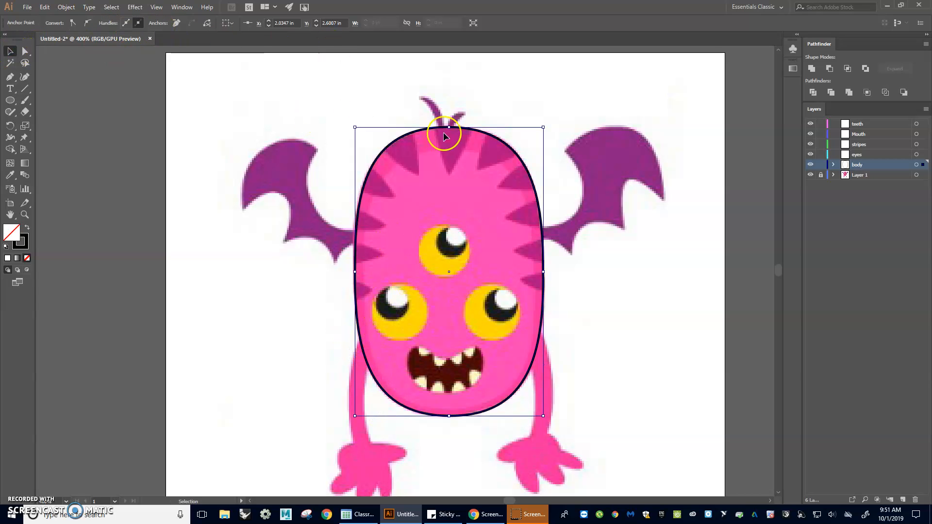
Step: Draw a second ellipse about 1.24 by 1.81 in inside the body outline and raise its top anchor slightly
click(10, 100)
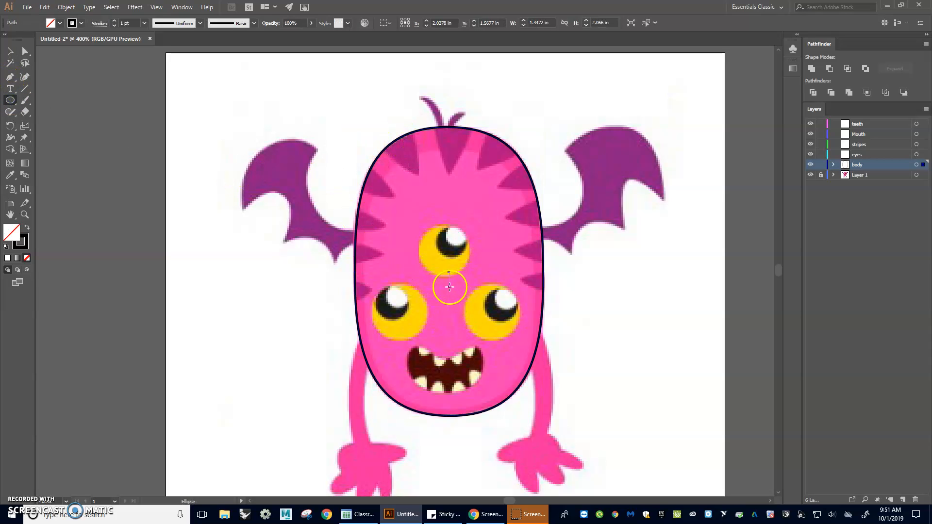
mouse_move(448, 282)
mouse_down()
mouse_move(464, 406)
mouse_move(536, 410)
mouse_up()
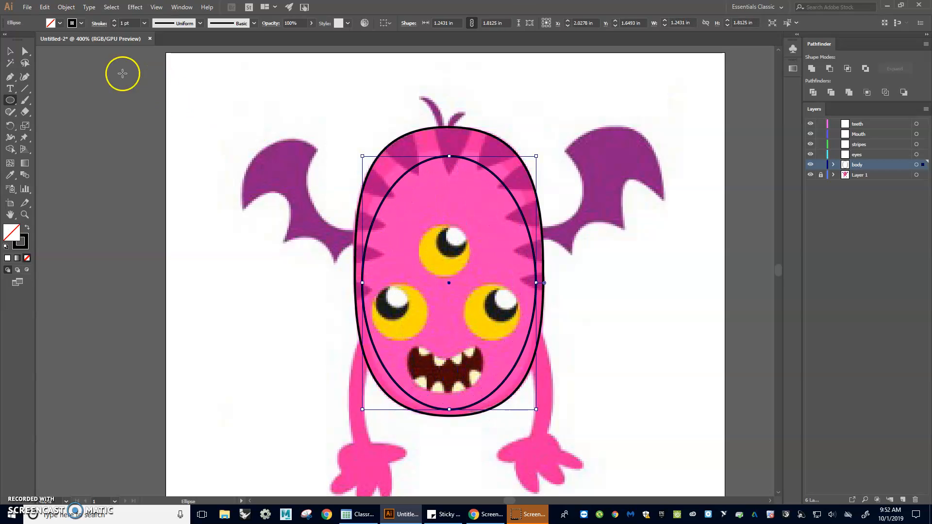
click(25, 51)
drag(450, 157, 445, 148)
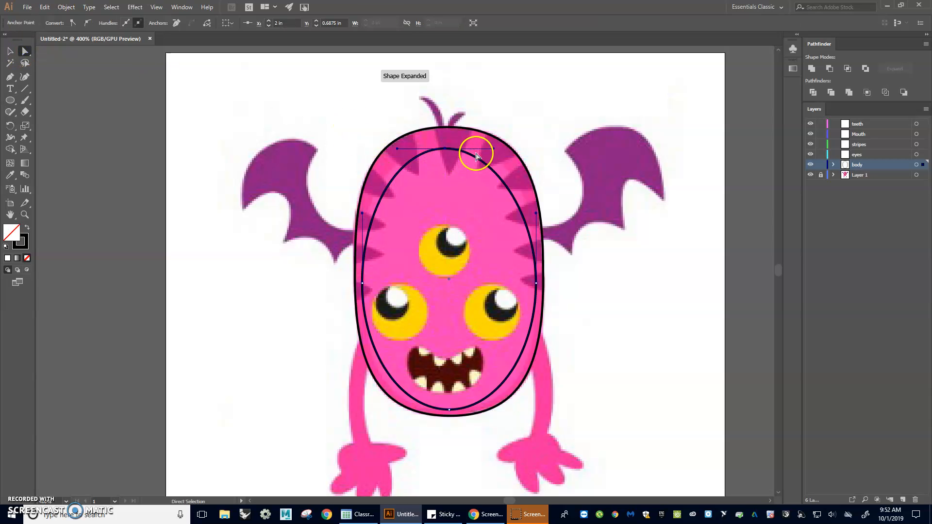
Step: Lengthen both handles of the inner ellipse's bottom anchor to round out its lower curve
scroll(520, 171, up, 4)
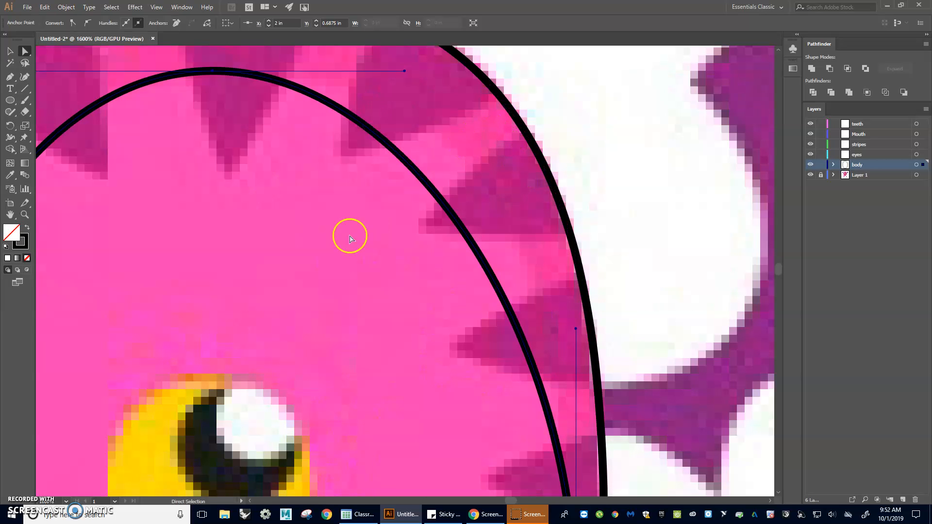
scroll(339, 246, down, 4)
drag(352, 310, 474, 209)
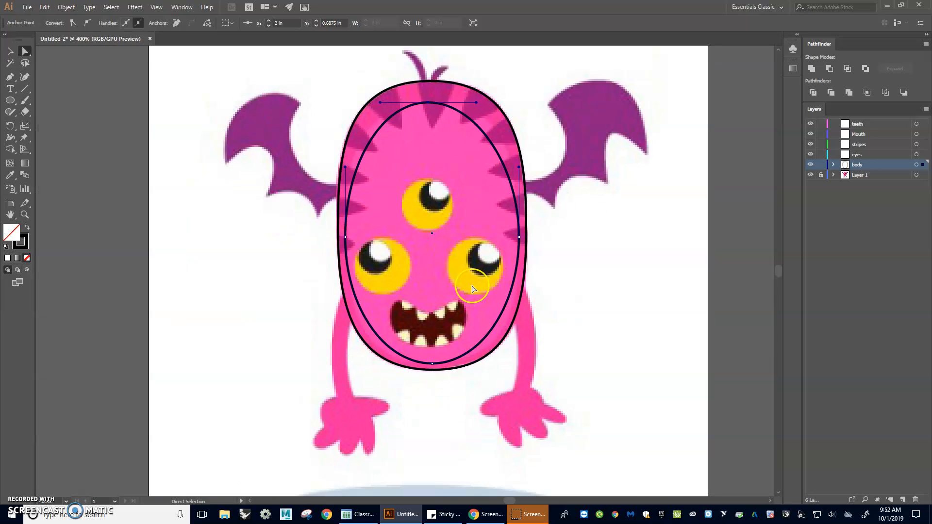
click(432, 363)
click(480, 364)
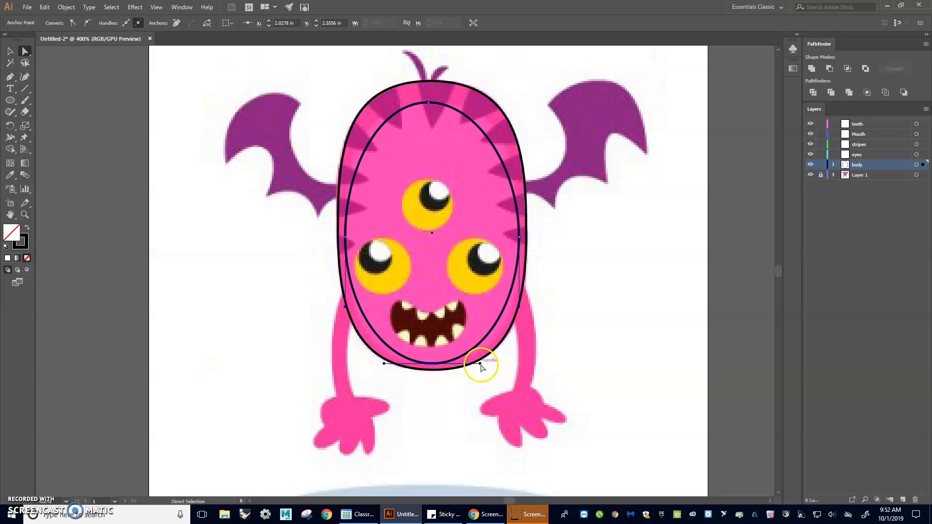
drag(479, 365, 498, 363)
drag(384, 366, 367, 368)
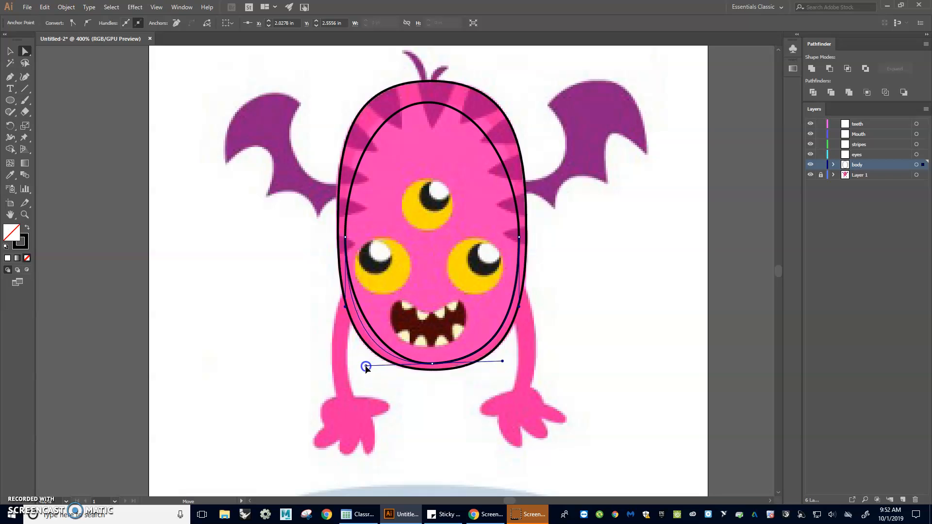
Step: Lengthen both handles of the inner ellipse's top anchor to widen its upper curve
click(426, 103)
click(380, 103)
drag(363, 103, 359, 103)
click(477, 103)
drag(478, 104, 505, 103)
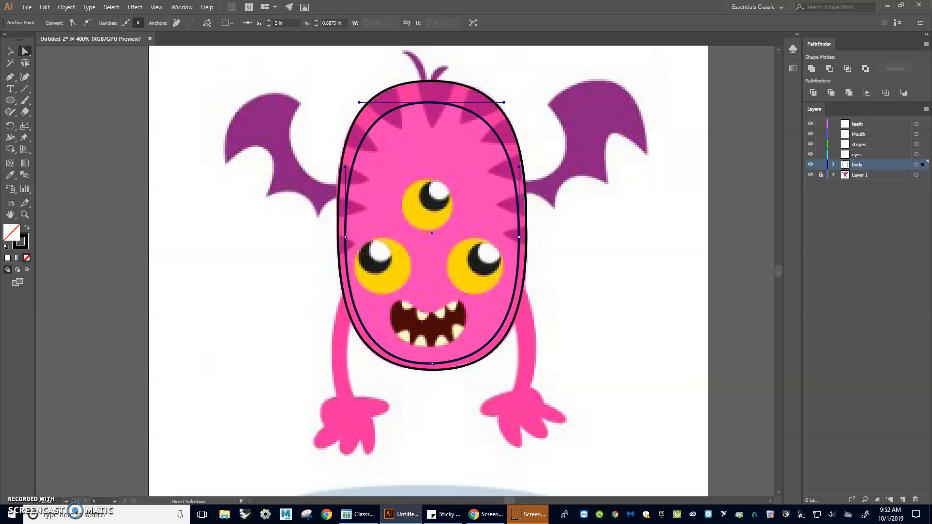
Step: Fill the inner body shape with the light pink sampled from the monster's body using the Eyedropper
click(13, 52)
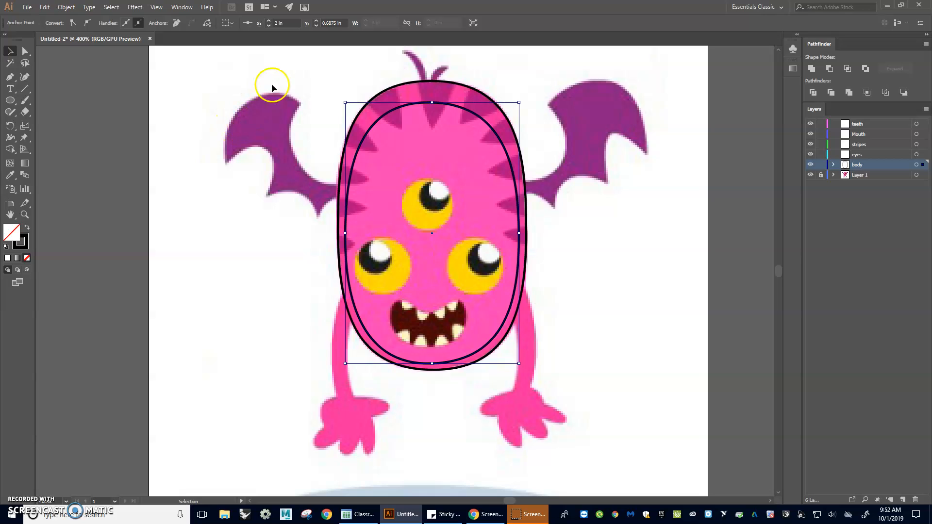
click(365, 127)
click(371, 120)
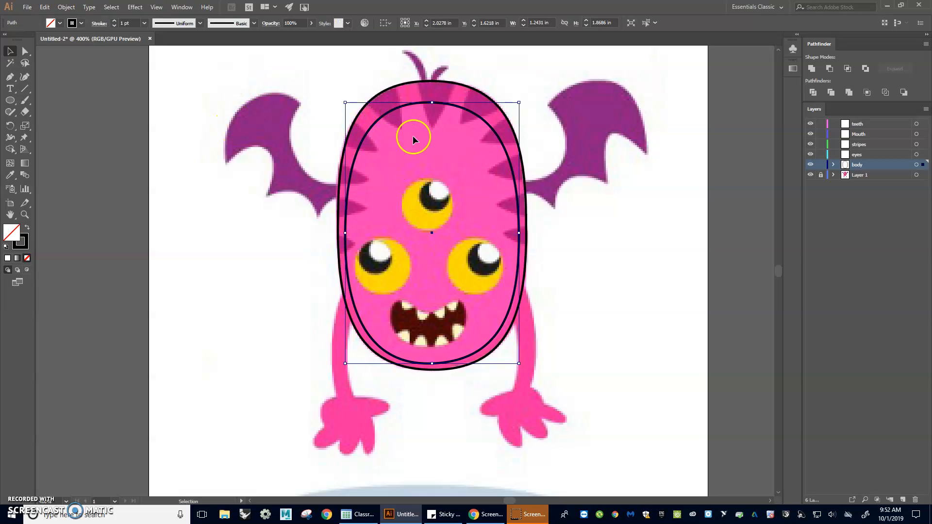
key(i)
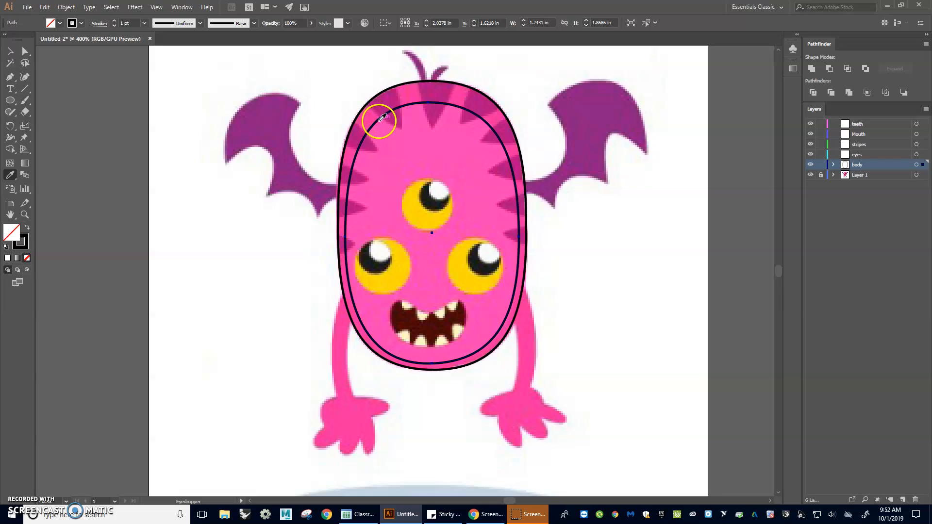
click(414, 131)
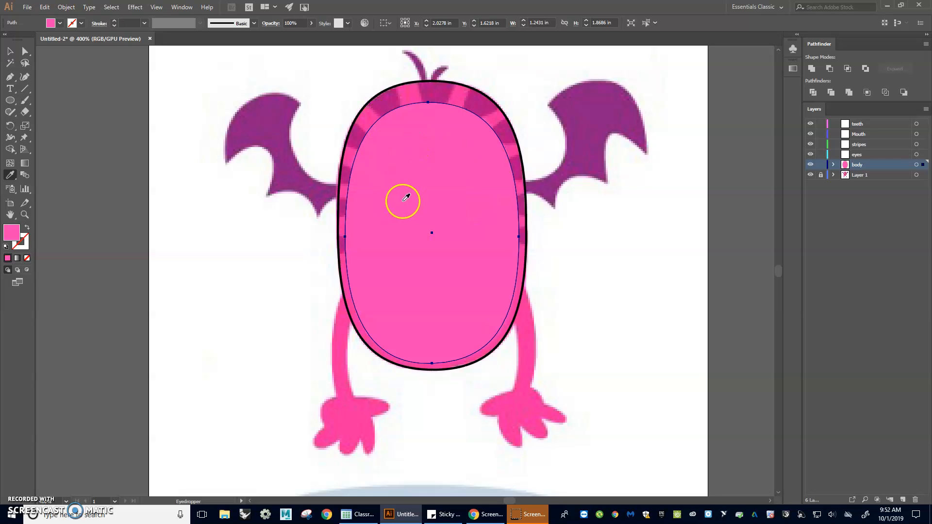
Step: Fill the outer body shape with the darker pink sampled from between the stripes at the body's edge, using the Eyedropper
click(8, 51)
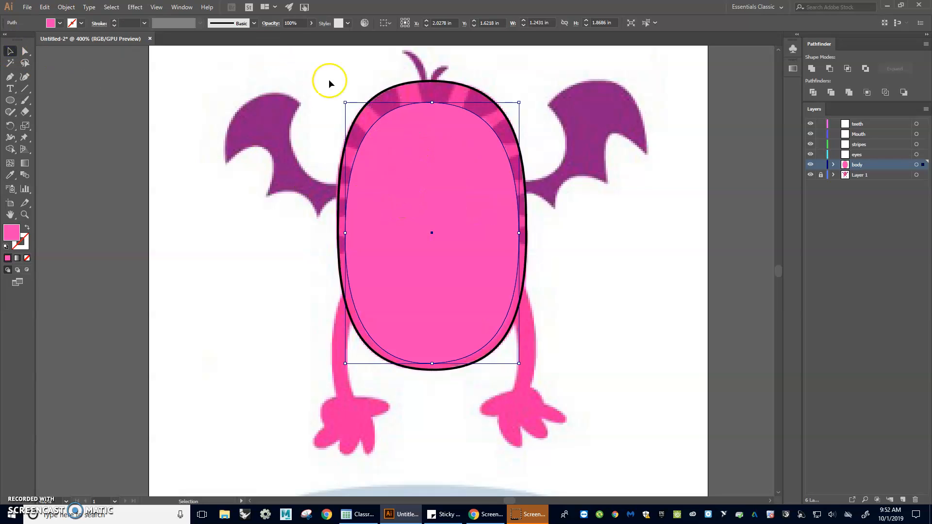
click(390, 90)
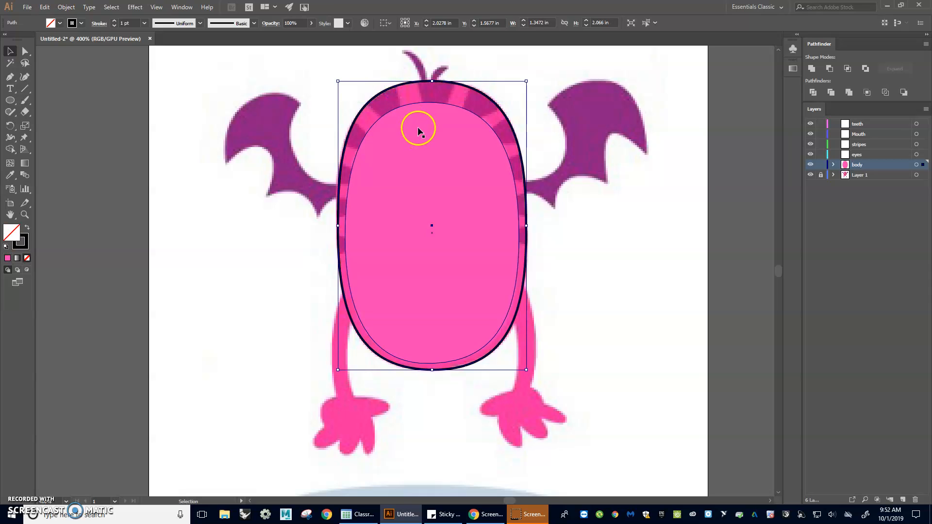
click(10, 174)
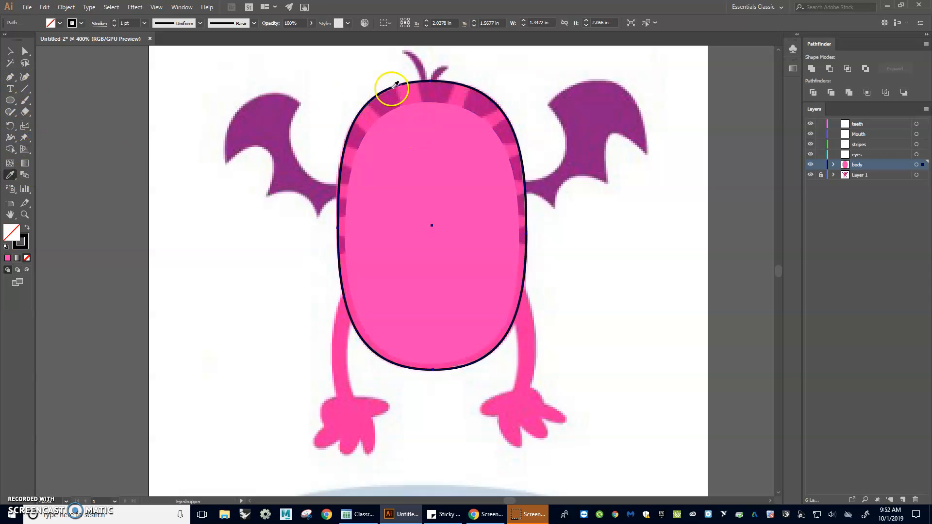
click(411, 90)
click(9, 53)
click(237, 84)
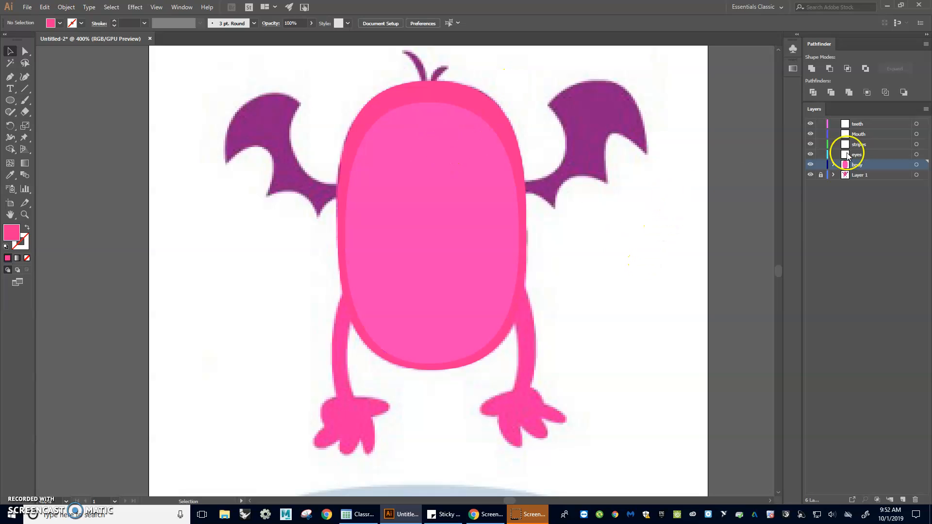
Step: Lock and hide the body layer, and create a new layer named Wings directly above Layer 1
click(820, 165)
click(810, 165)
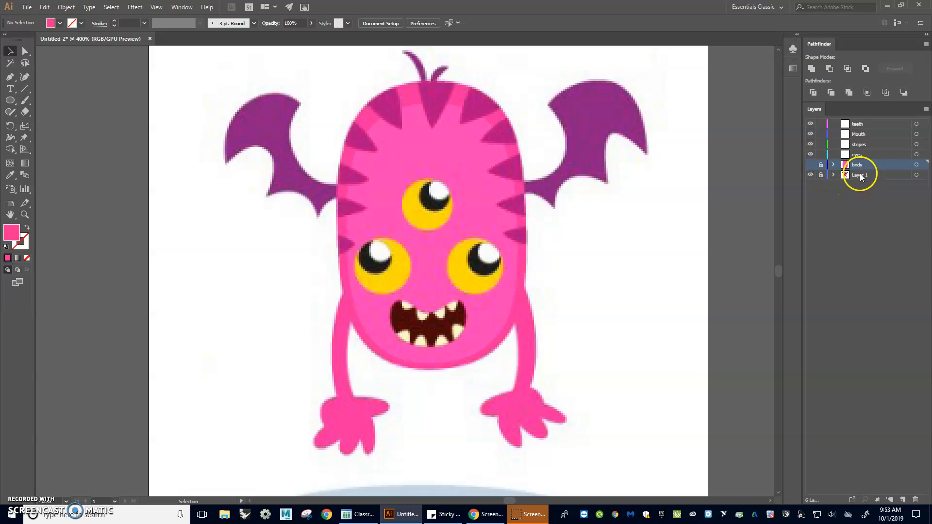
click(859, 176)
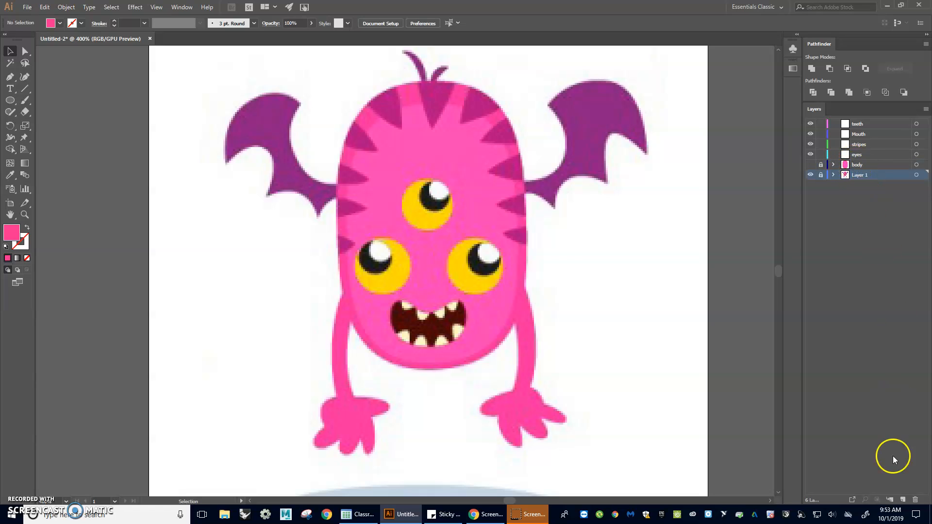
alt+click(903, 497)
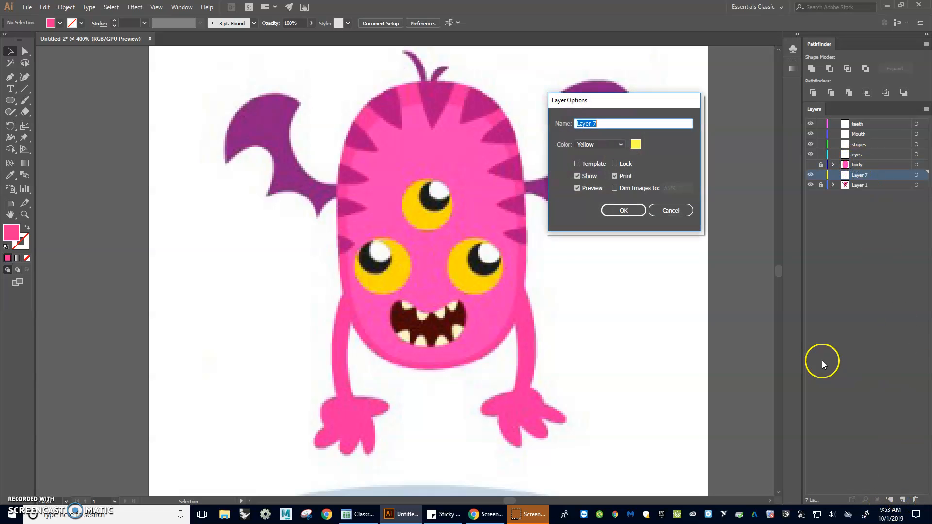
text(Wings)
key(Return)
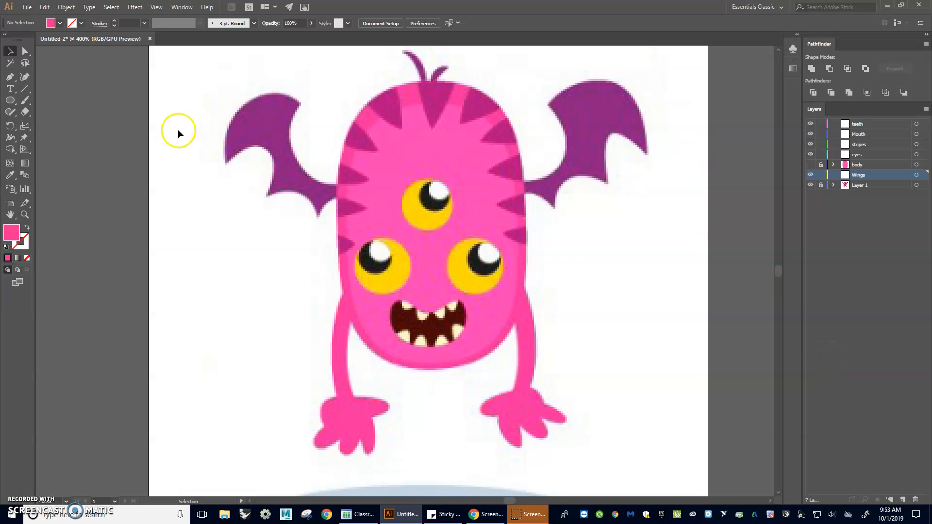
Step: Set the Pen tool to no fill and a black stroke for drawing on the Wings layer
click(10, 78)
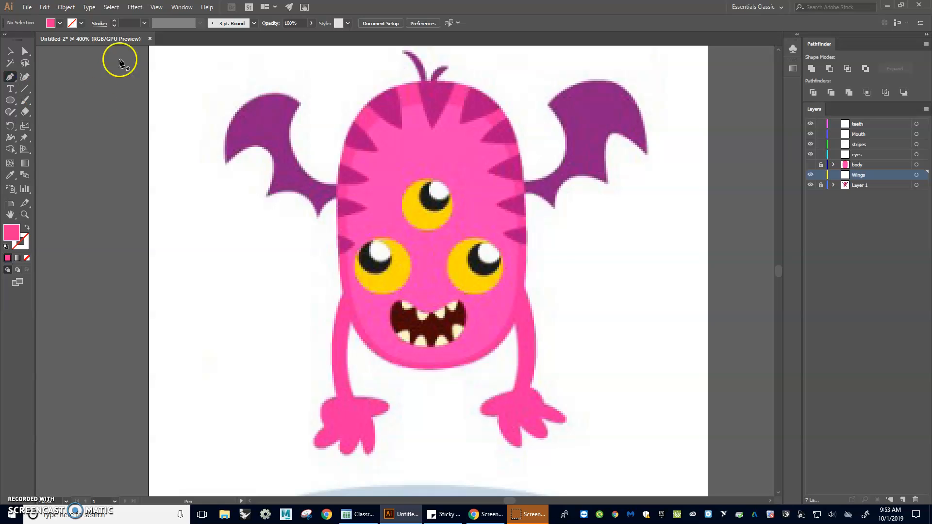
click(51, 23)
click(5, 39)
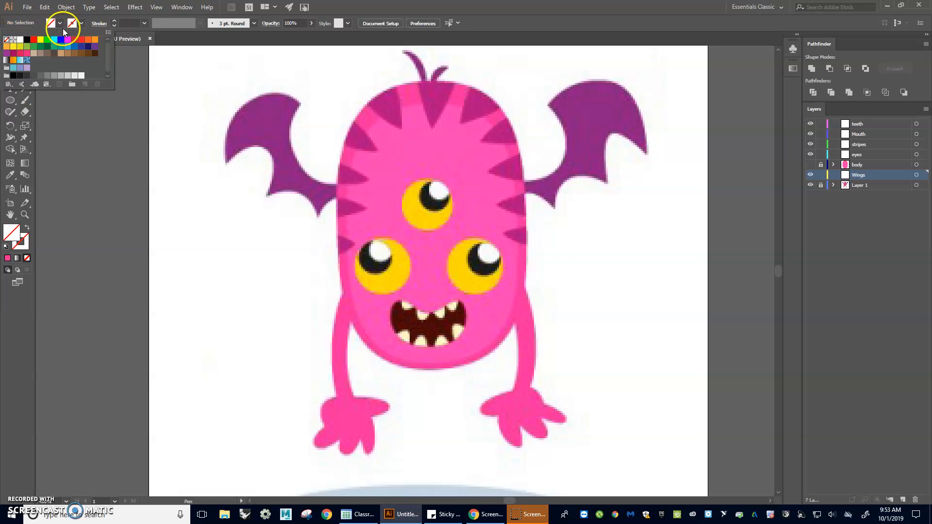
click(82, 23)
click(27, 39)
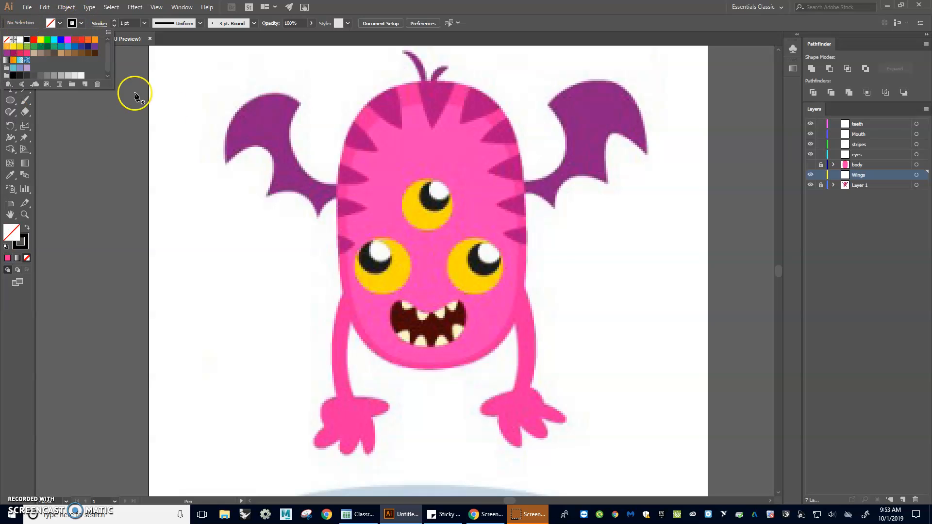
click(858, 177)
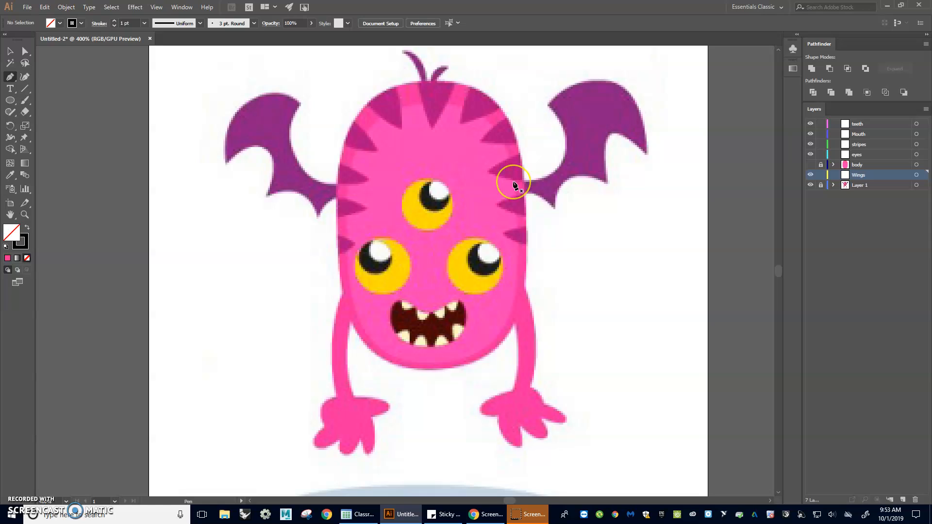
Step: Trace the wing on the right side of the image with straight Pen segments, placing anchors at its tips and between its scallops
drag(513, 181, 536, 180)
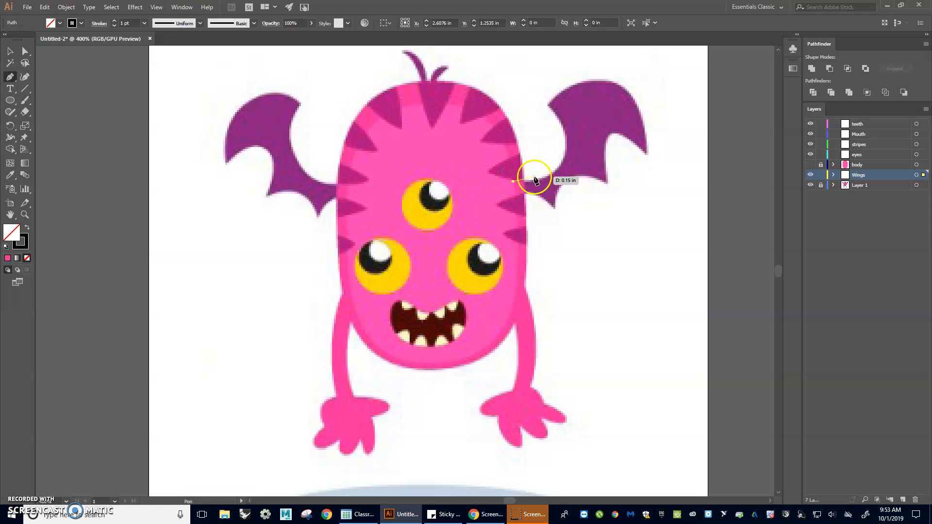
click(564, 159)
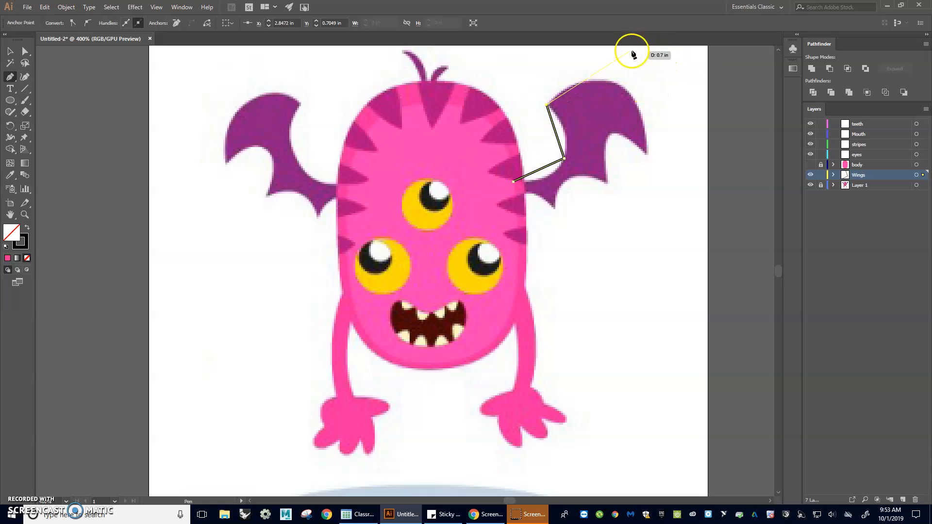
click(619, 85)
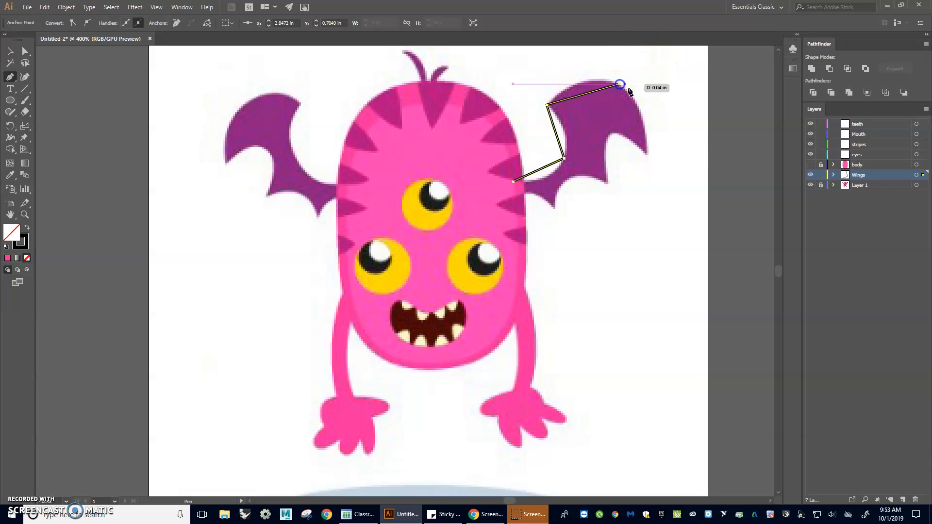
click(647, 154)
click(609, 134)
drag(607, 183, 567, 180)
click(567, 180)
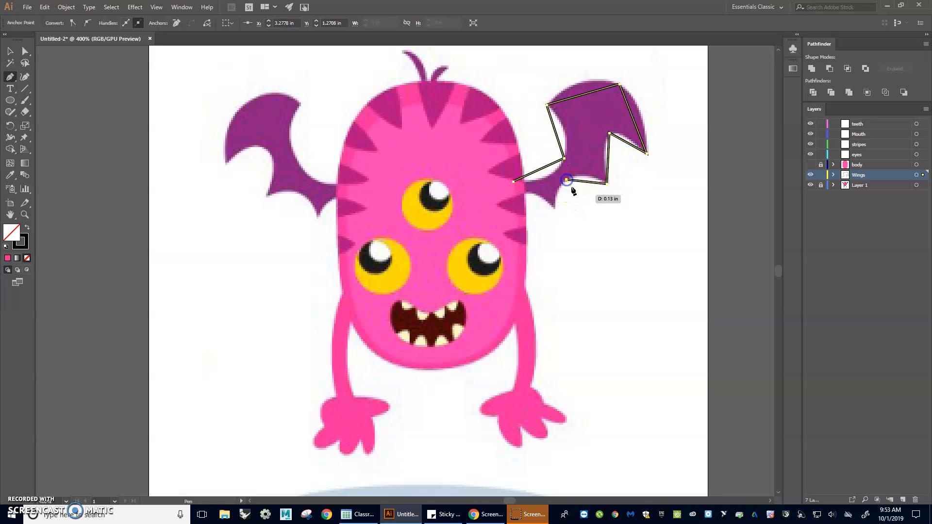
click(554, 209)
drag(554, 210, 532, 196)
click(533, 194)
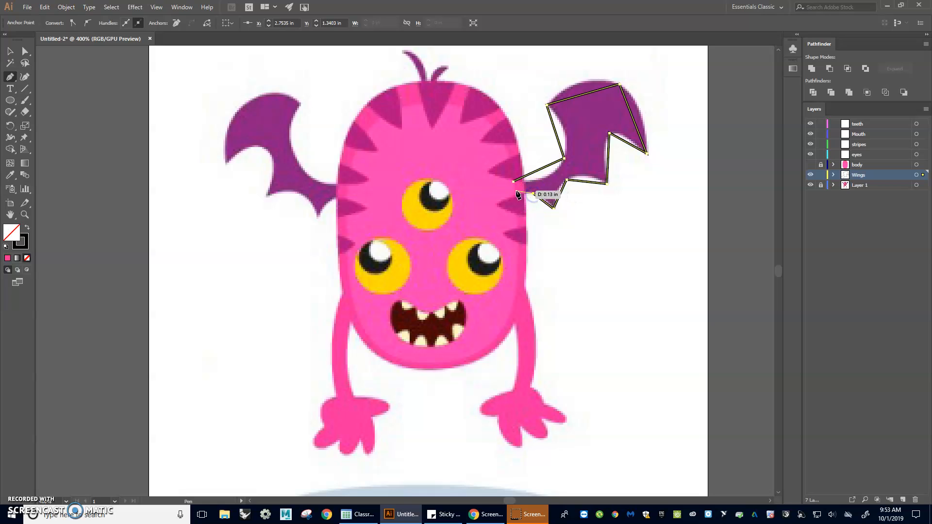
click(514, 192)
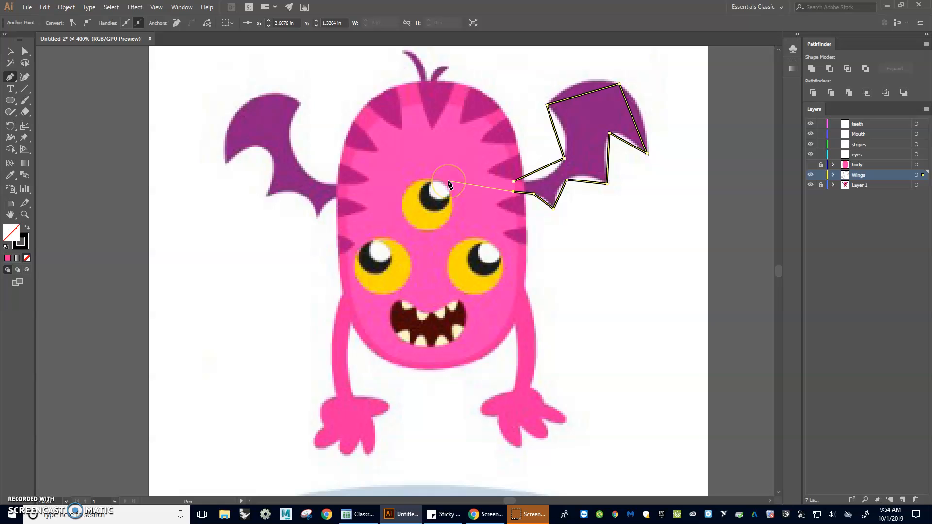
Step: Convert the wing's non-tip anchors to smooth points with the Curvature tool so its straight edges follow the scalloped outline
click(24, 78)
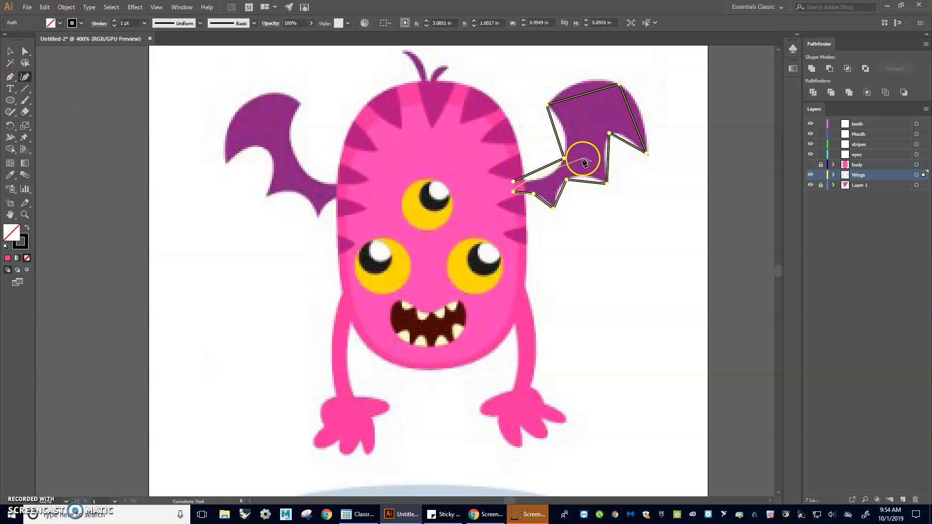
double_click(564, 158)
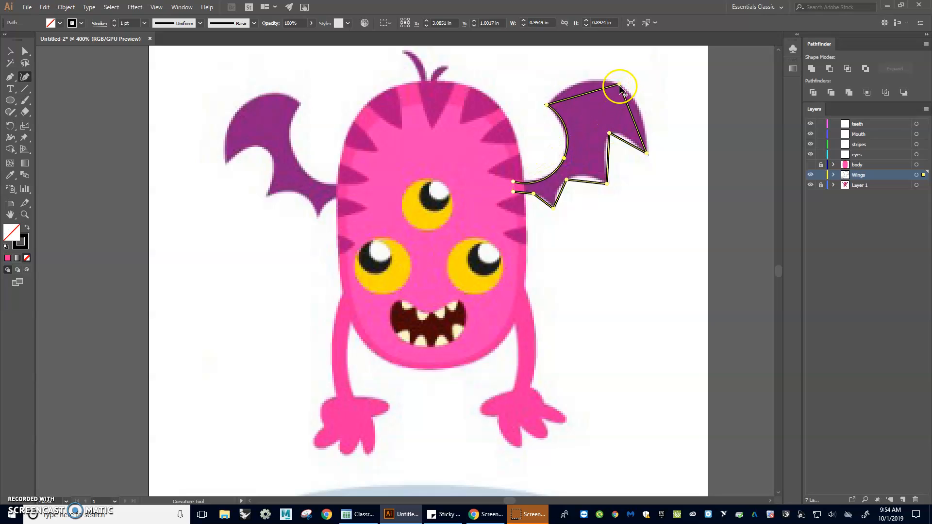
double_click(618, 85)
click(610, 134)
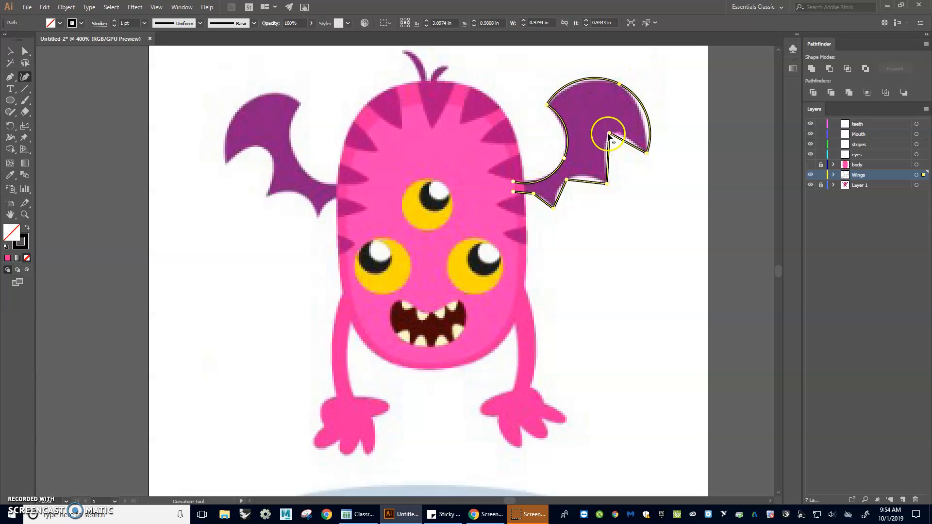
double_click(610, 134)
click(568, 183)
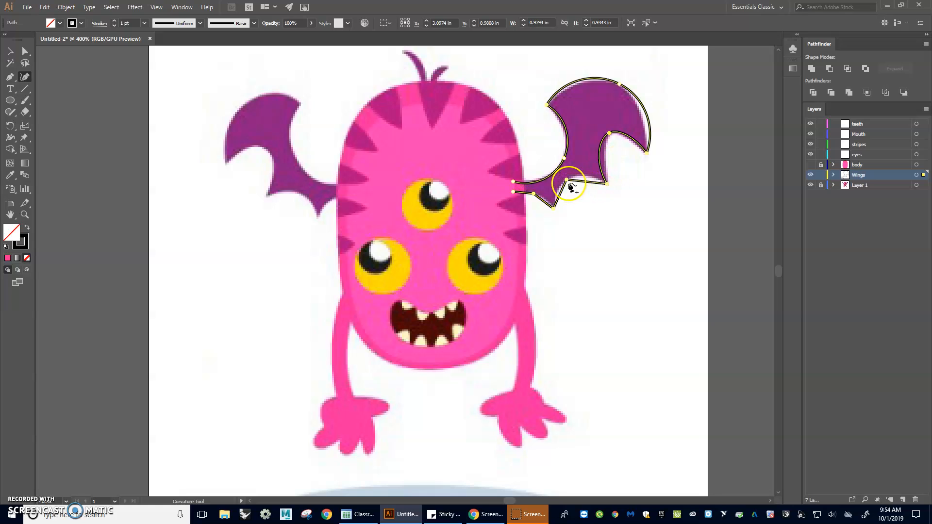
click(535, 194)
Step: Adjust the handles around the wing's outer tip and top anchor with Direct Selection to fit the upper arc to the image
click(25, 51)
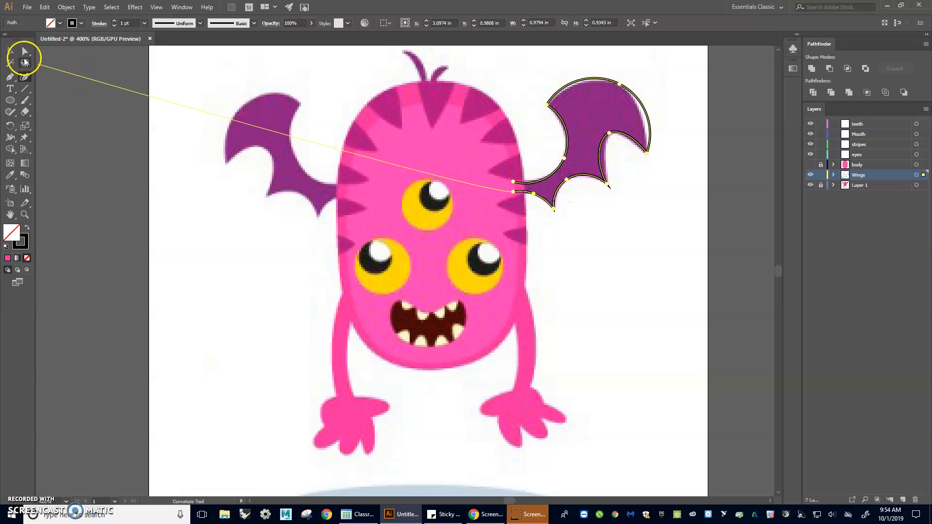
click(628, 114)
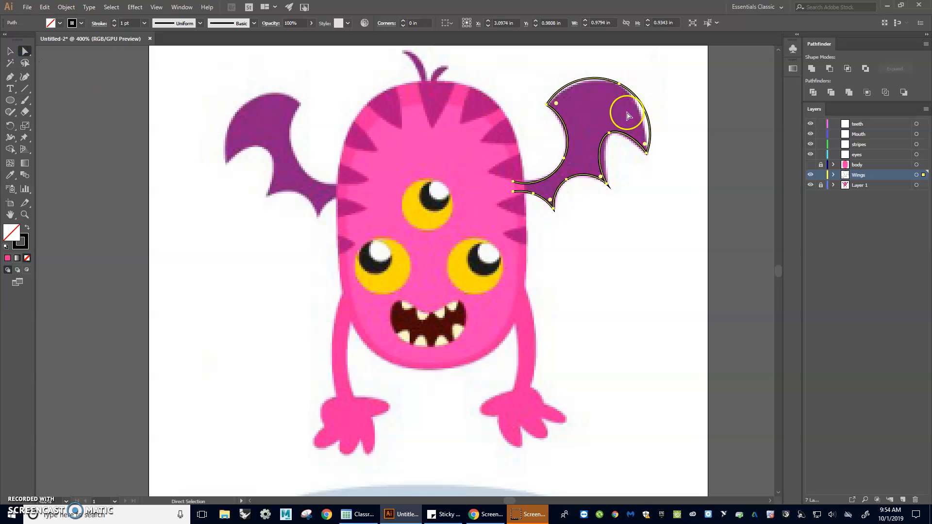
click(648, 153)
scroll(667, 164, up, 2)
drag(692, 121, 659, 240)
drag(573, 231, 570, 238)
drag(616, 212, 593, 205)
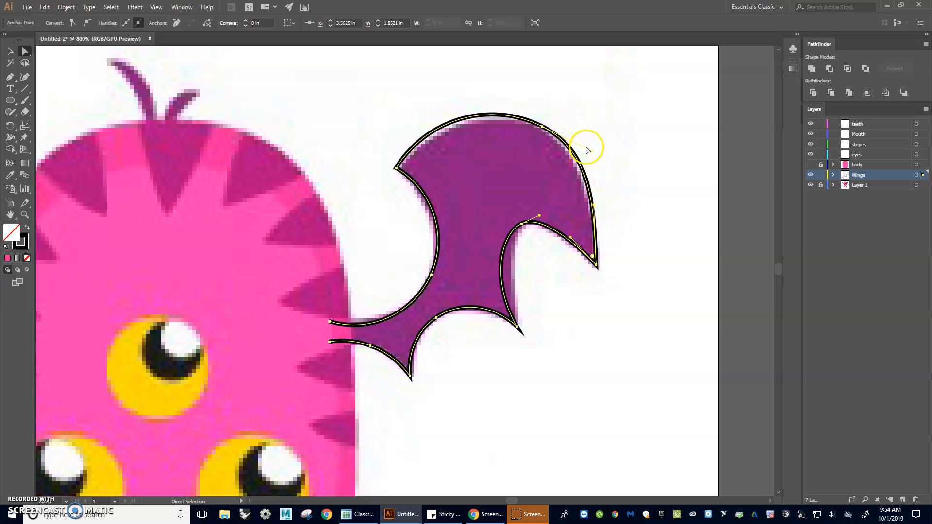
drag(592, 151, 585, 148)
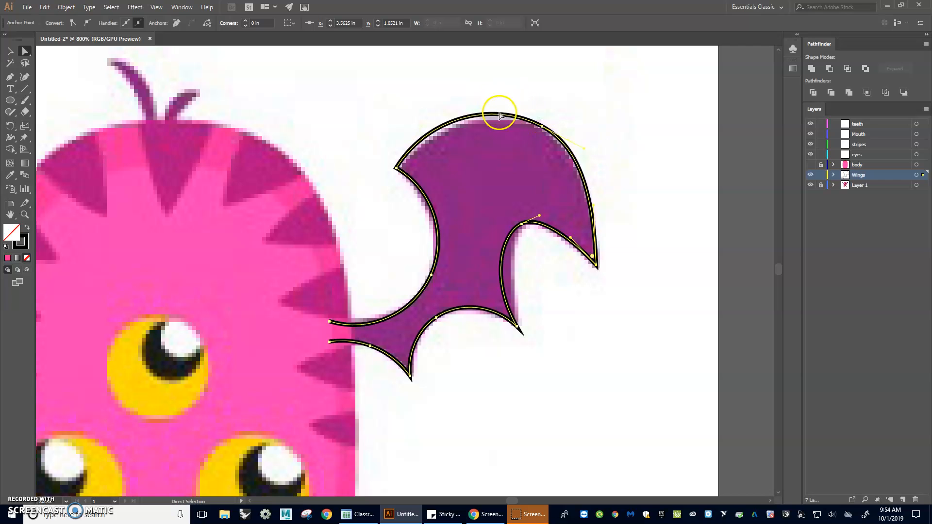
click(542, 128)
drag(491, 100, 508, 104)
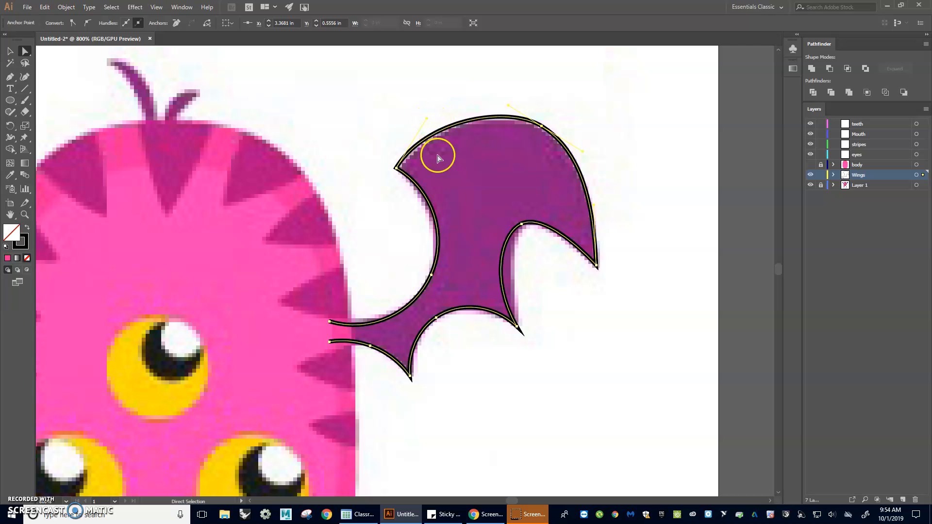
Step: Adjust the curve handles along the wing's inner edge and above its middle lower tip to match the purple shape
click(396, 168)
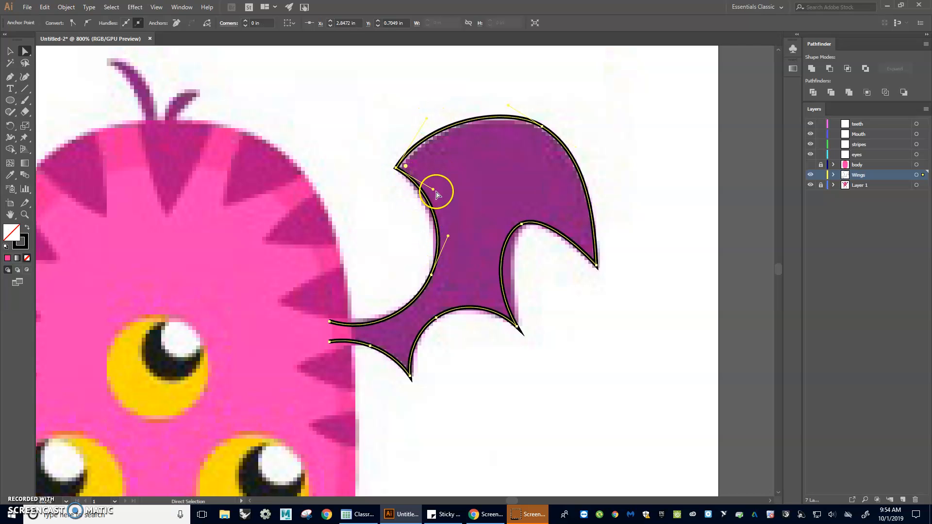
drag(448, 236, 446, 242)
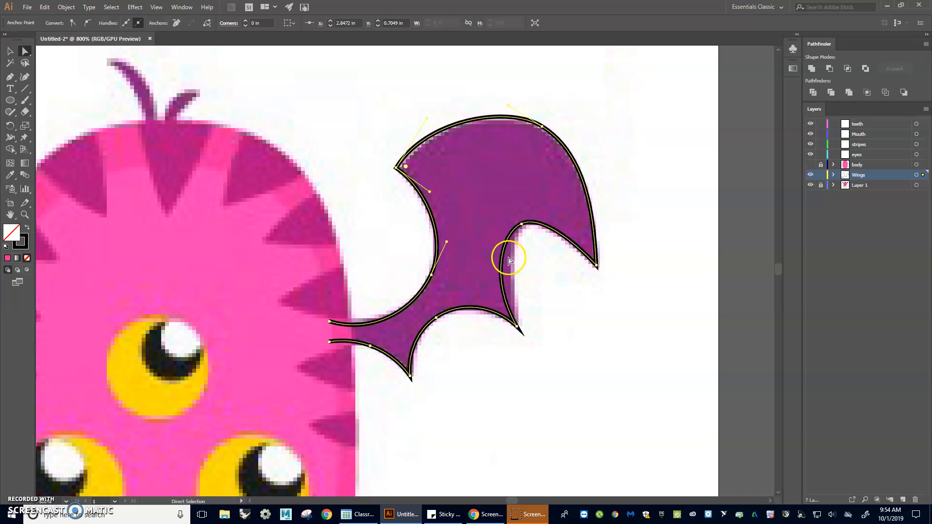
click(516, 326)
drag(489, 279, 500, 277)
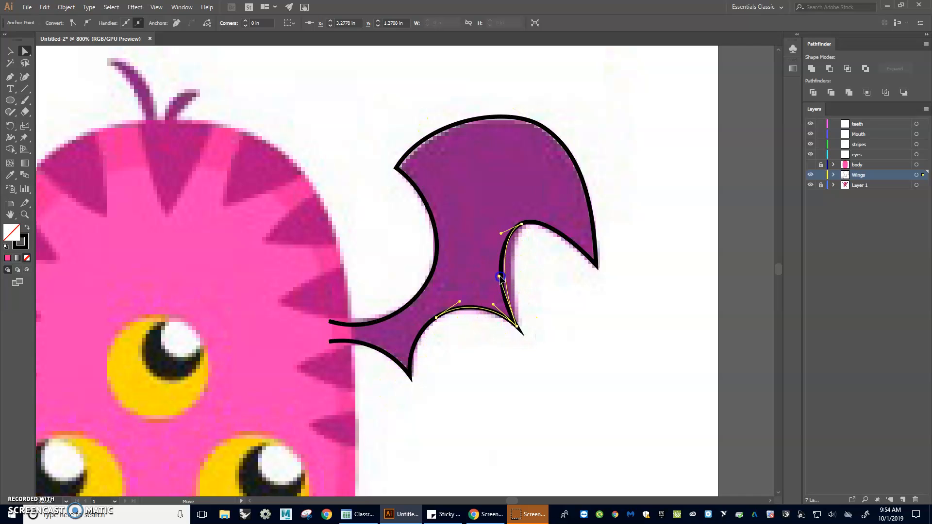
click(507, 231)
click(508, 230)
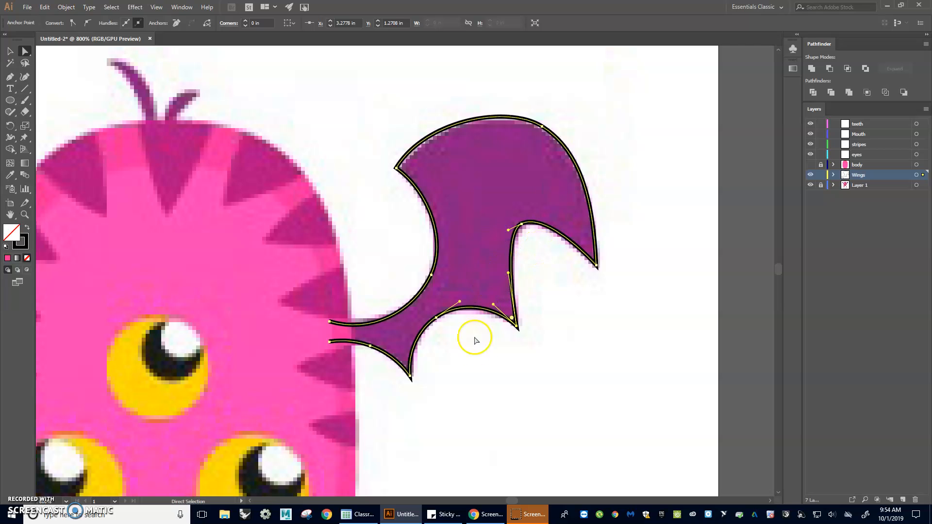
Step: Fill the traced wing with the purple sampled from the reference image using the Eyedropper, removing its black stroke
click(7, 51)
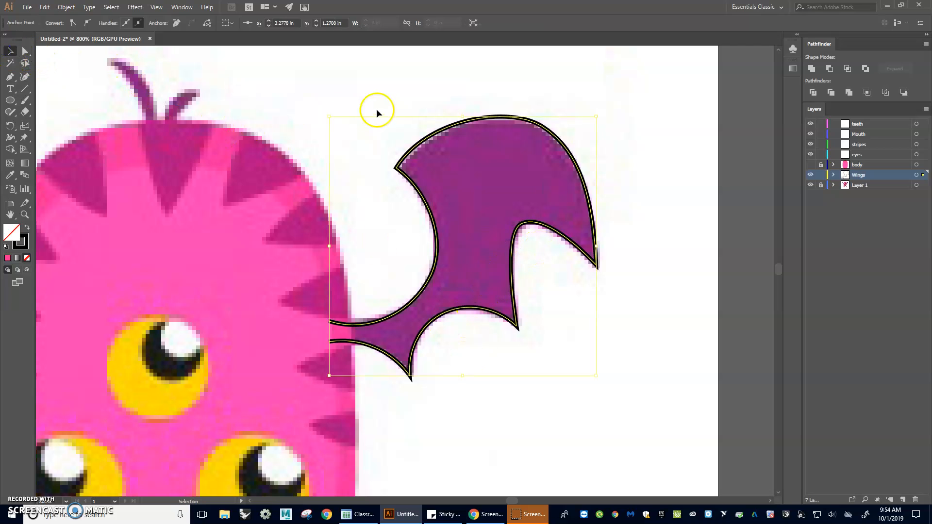
click(422, 90)
click(448, 128)
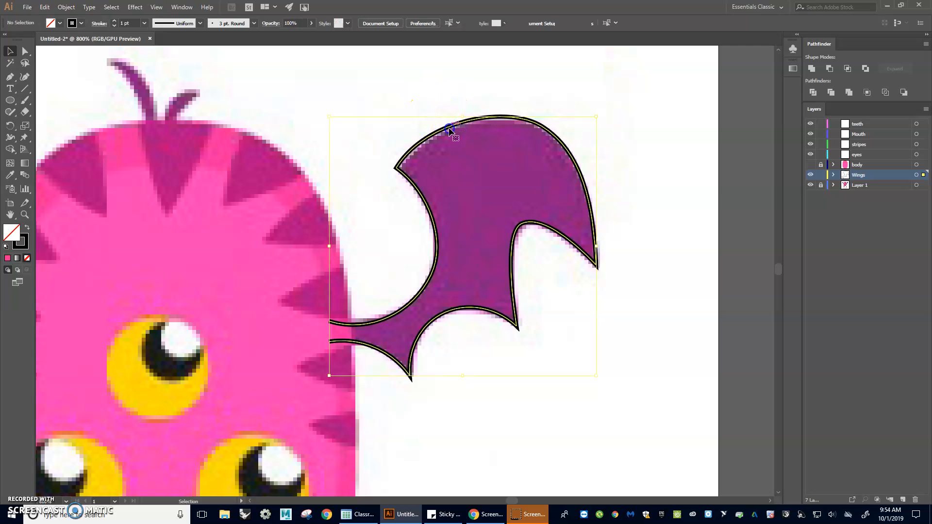
key(i)
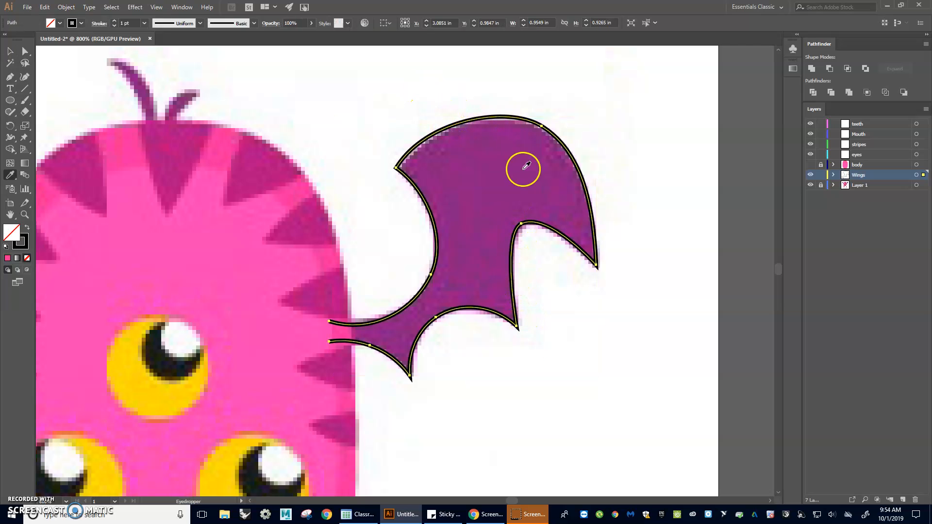
click(525, 180)
click(10, 51)
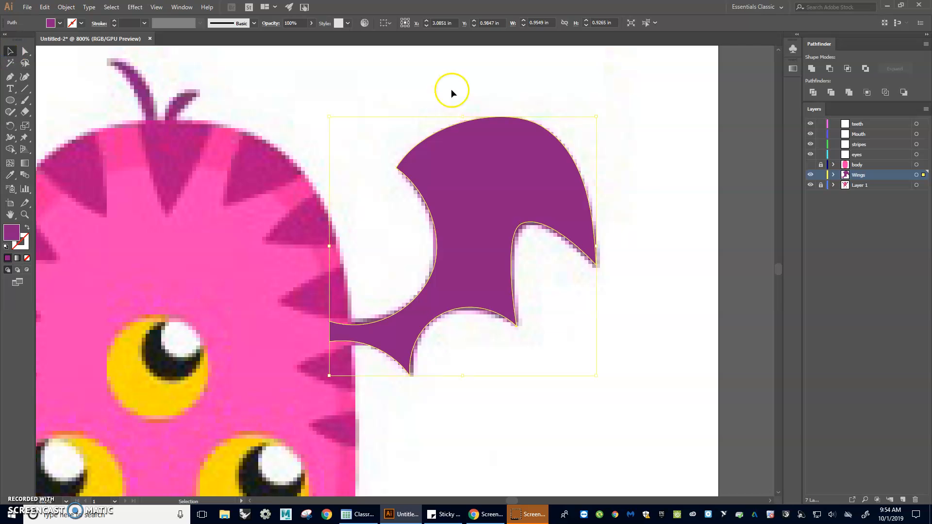
click(645, 277)
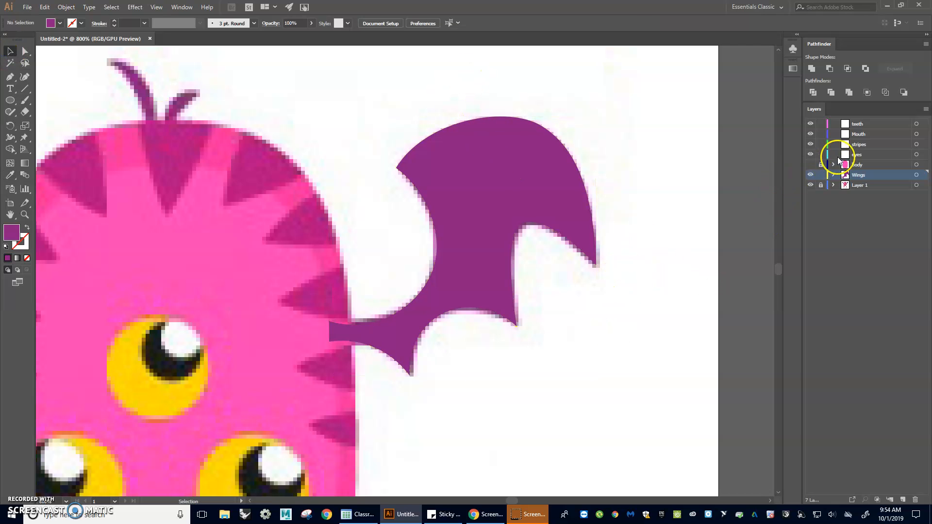
Step: Check how the body layer overlaps the wing's base, leaving the body hidden, and hide and lock the Wings layer
click(810, 165)
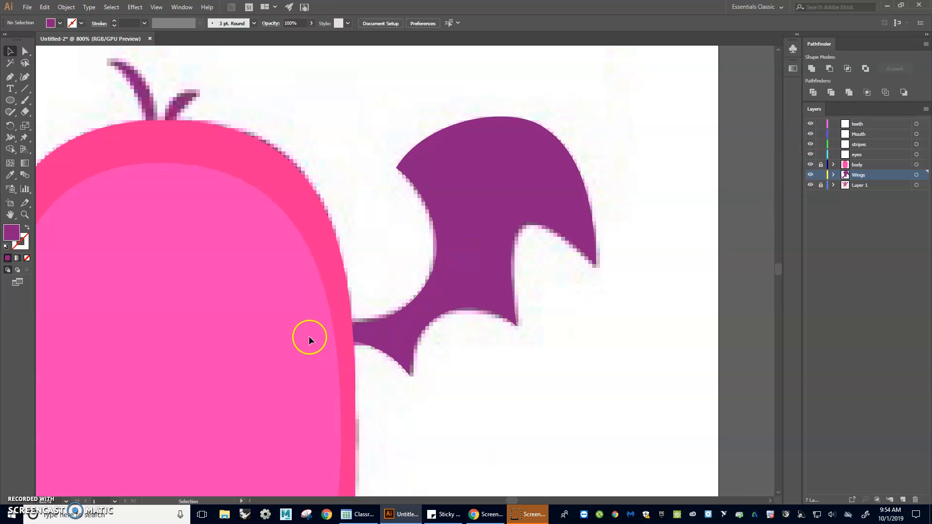
click(812, 165)
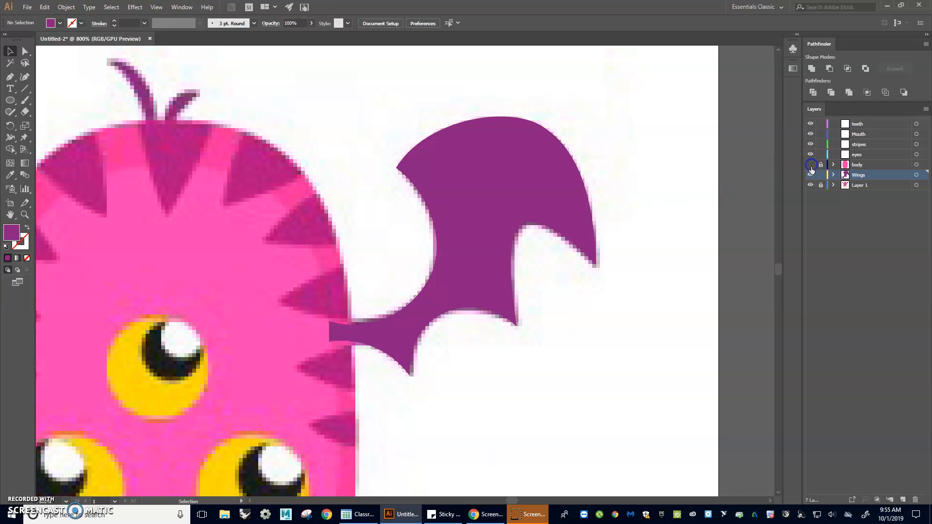
click(810, 175)
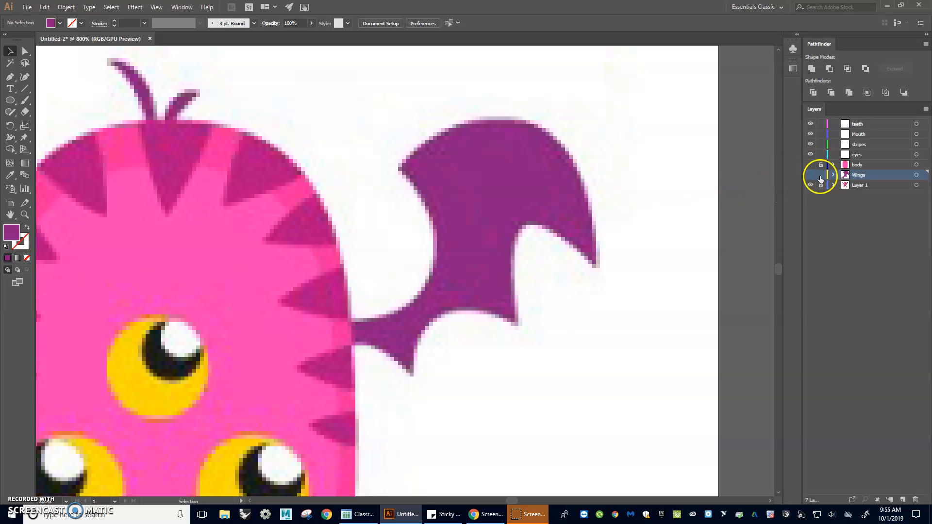
drag(389, 230, 616, 248)
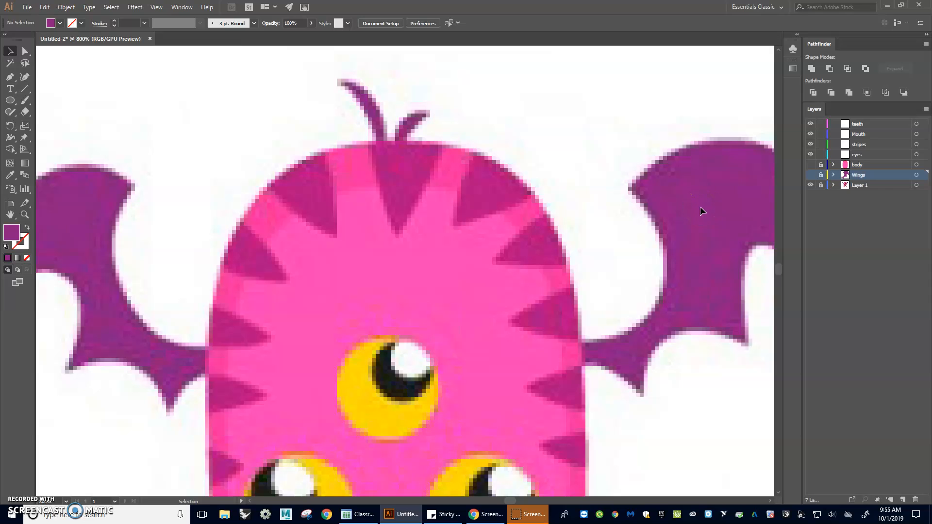
key(ctrl+0)
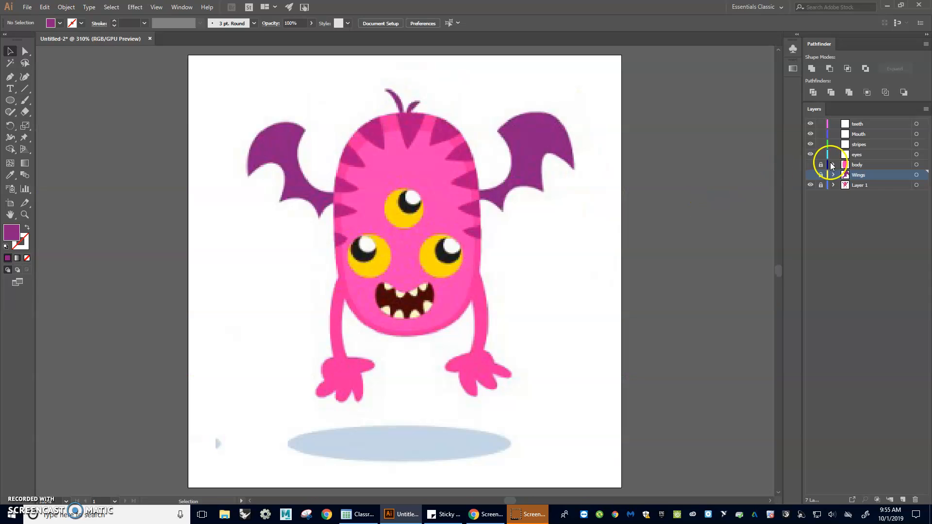
Step: Hide the reference image on Layer 1 and show the body and Wings layers
click(810, 186)
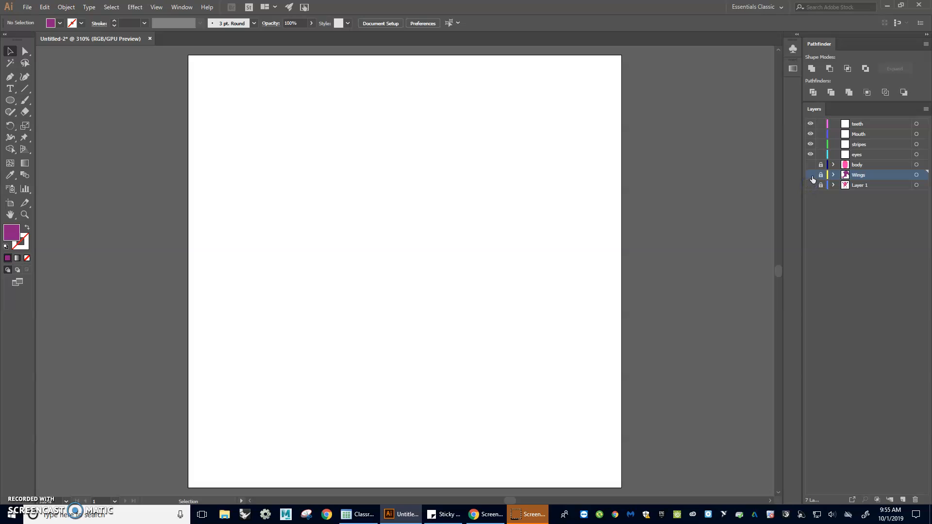
click(810, 165)
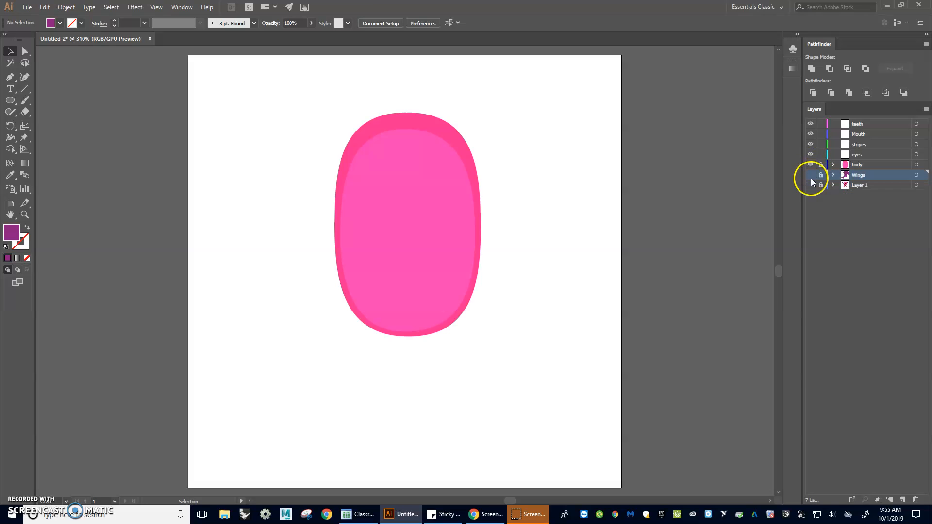
click(808, 176)
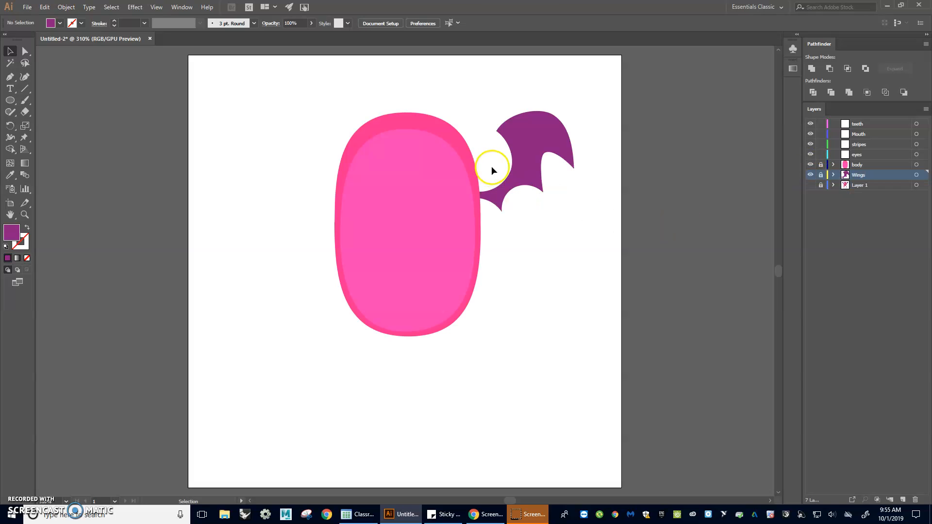